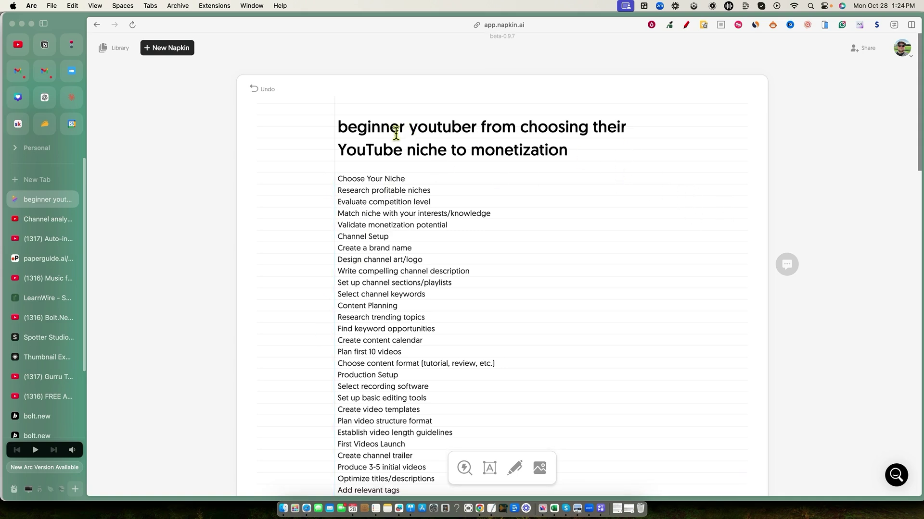
Review the beginner YouTuber napkin, from its title and outline down to the YouTube Channel Development Funnel graphic
left_click_drag(371, 127, 563, 171)
scroll(449, 187, "down", 1)
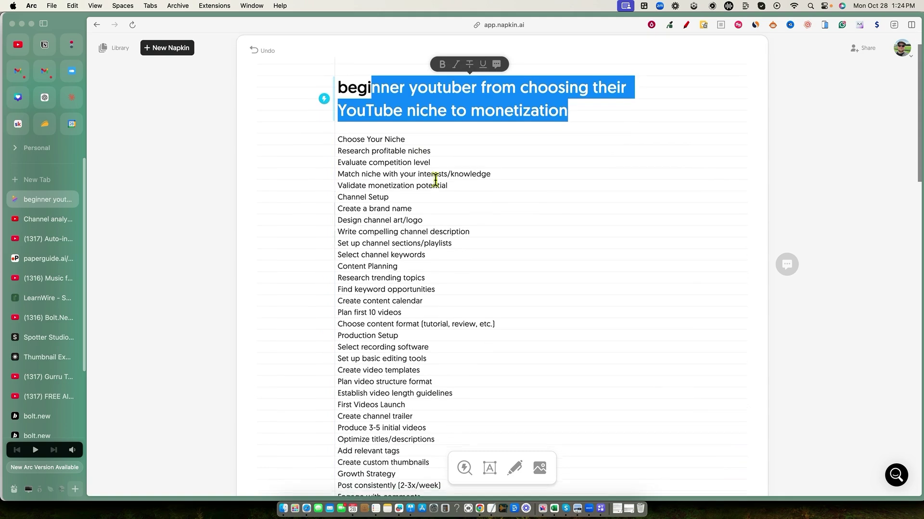
scroll(381, 391, "down", 5)
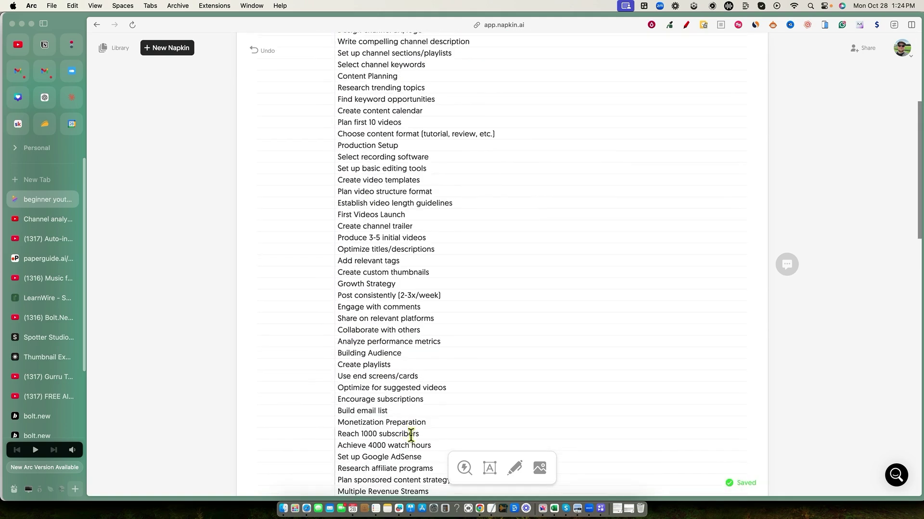
scroll(411, 436, "down", 15)
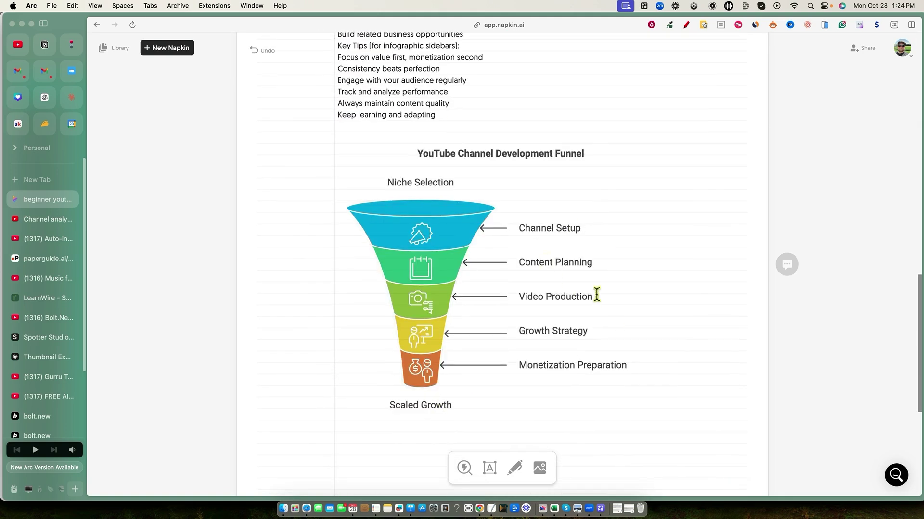
scroll(596, 295, "up", 5)
scroll(528, 261, "up", 3)
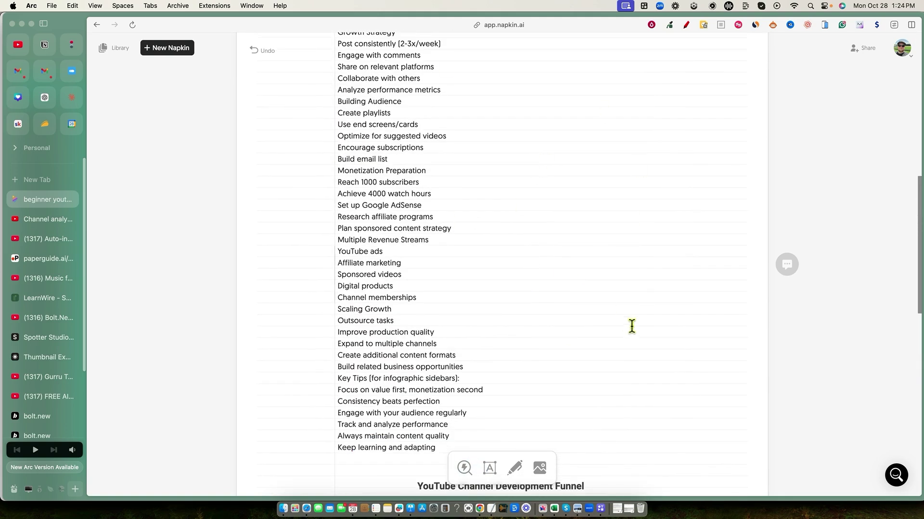
scroll(632, 327, "down", 2)
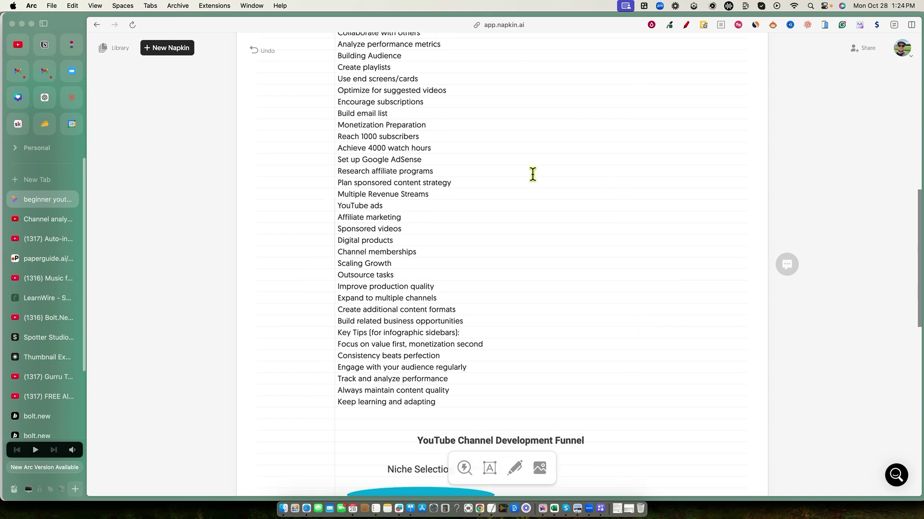
scroll(532, 174, "down", 6)
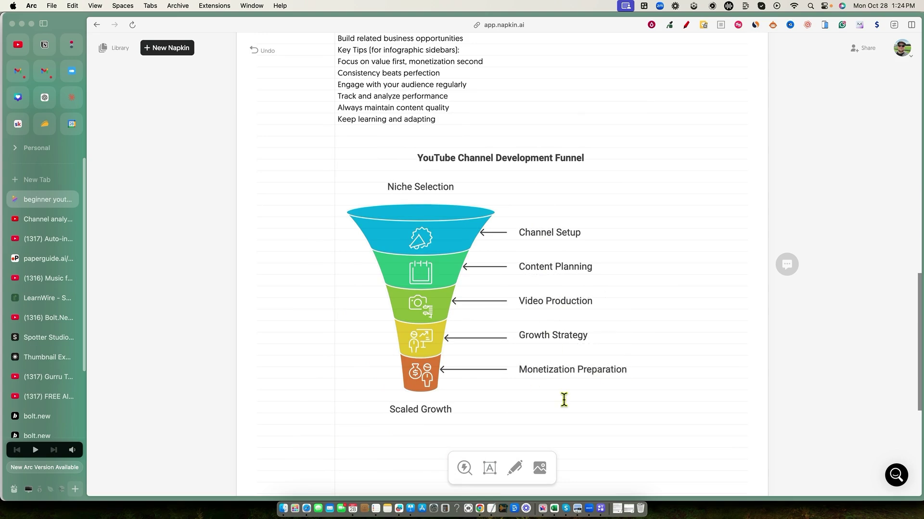
scroll(564, 400, "down", 3)
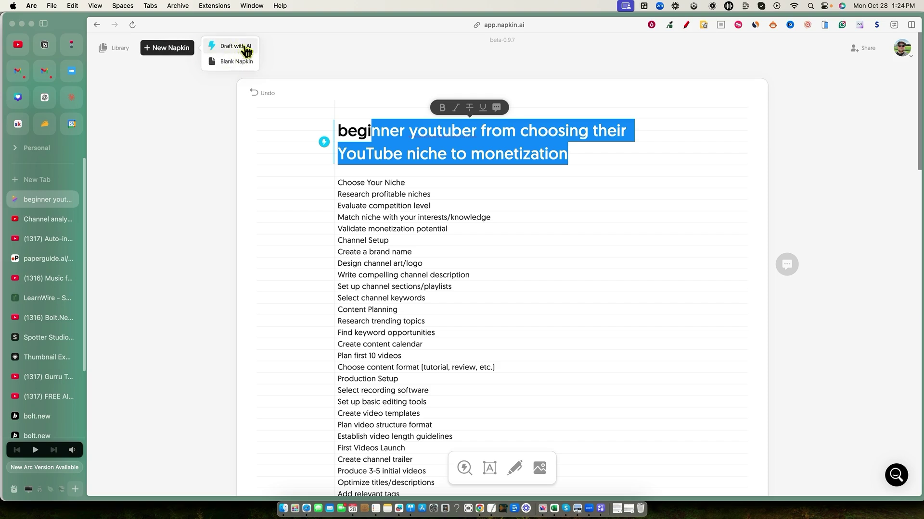
Create a new napkin drafted with AI from the sample prompt "The best practices for a hiring interview"
left_click(190, 51)
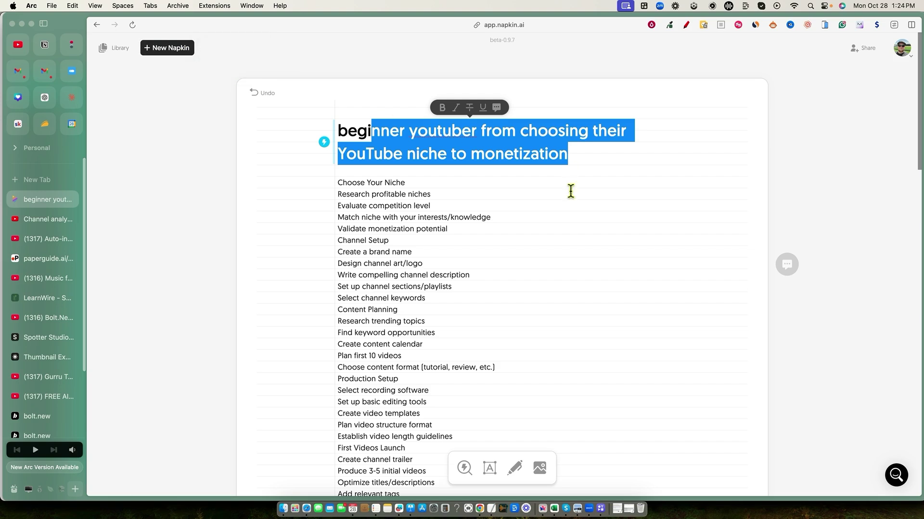
left_click(181, 53)
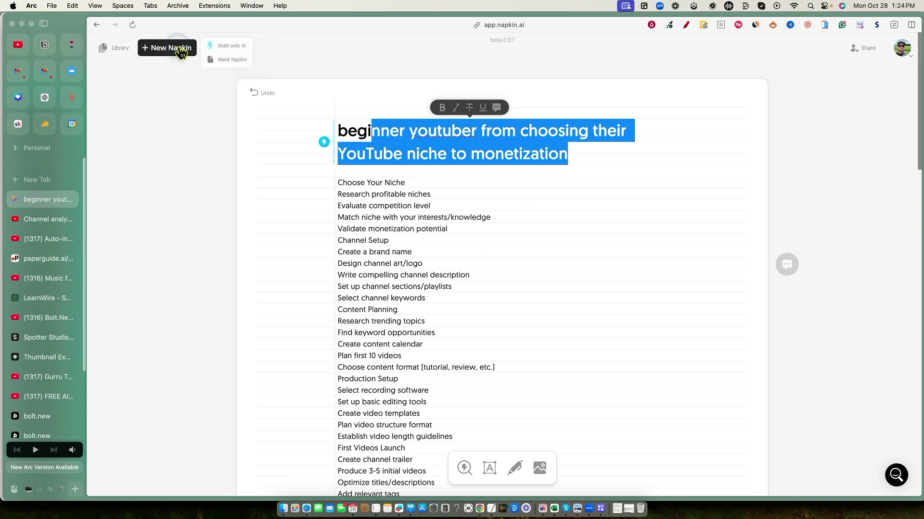
mouse_move(179, 54)
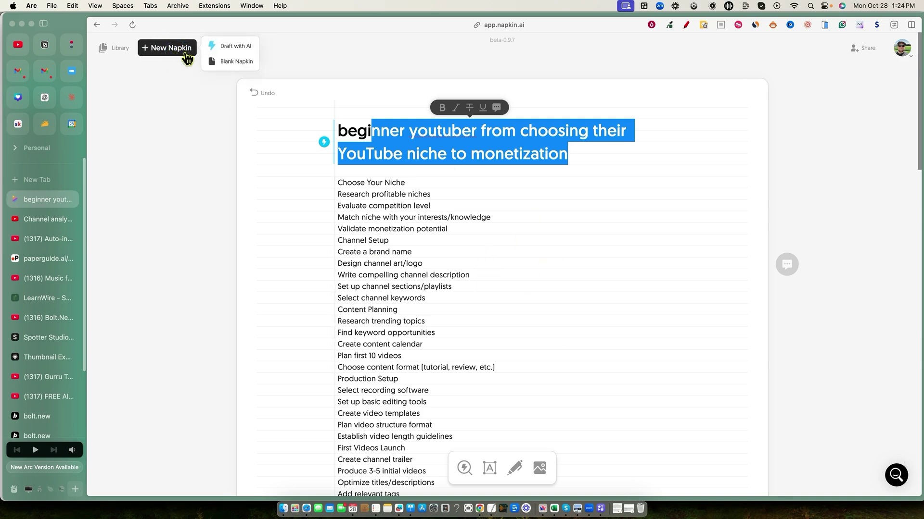
left_click(225, 49)
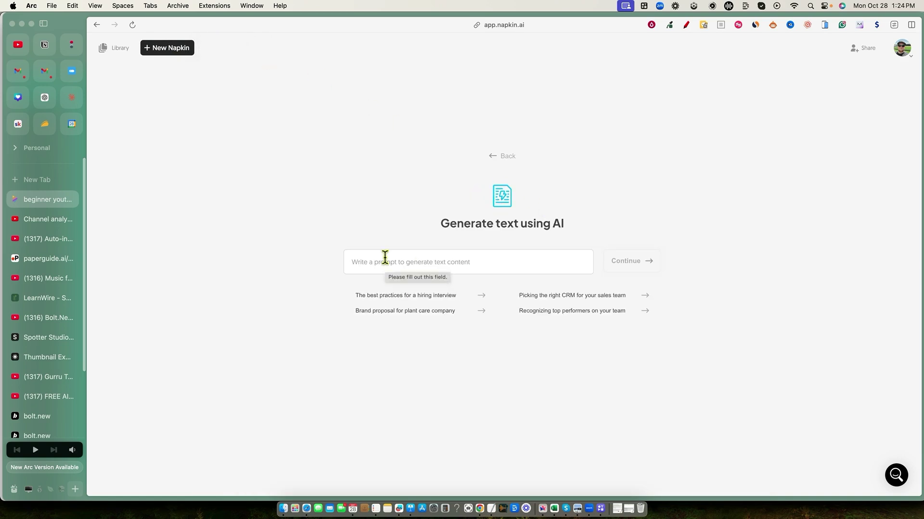
left_click(435, 300)
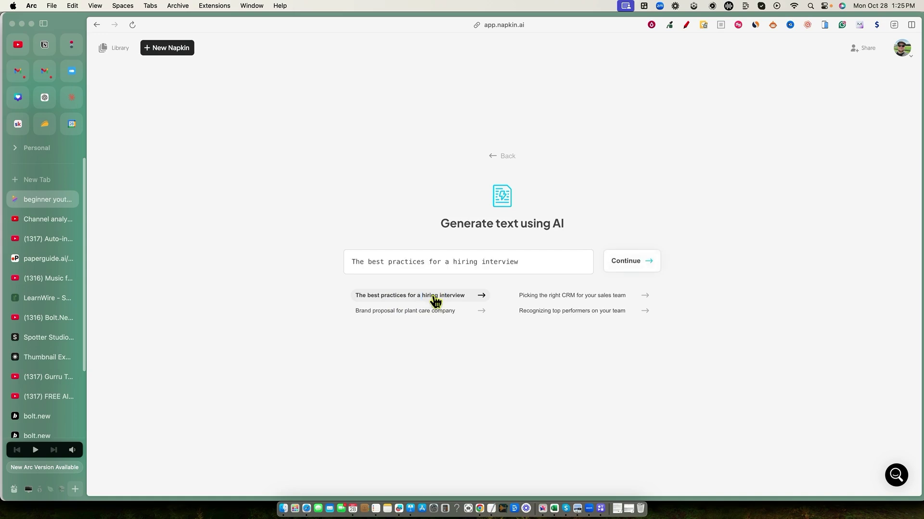
left_click(636, 264)
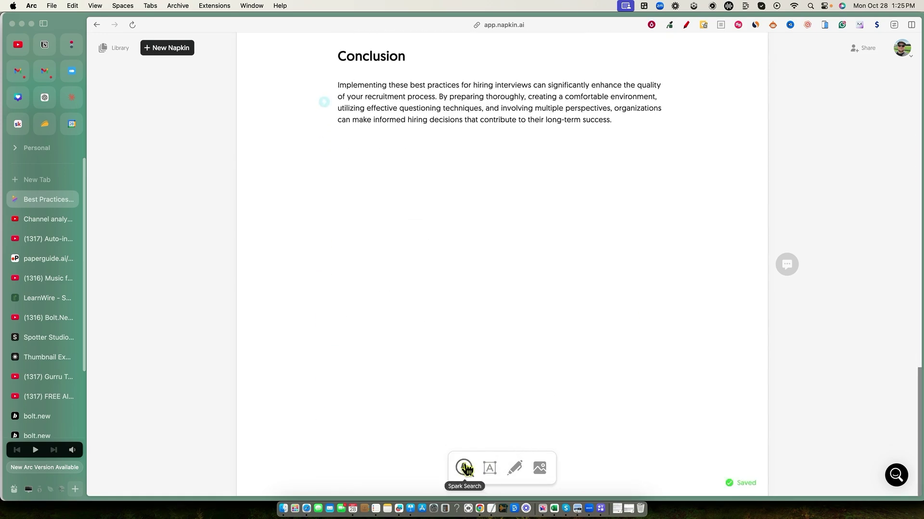
Generate a visual from the introductory paragraph of the hiring interview document, using the three-segment wheel design
scroll(573, 299, "up", 15)
scroll(575, 293, "up", 8)
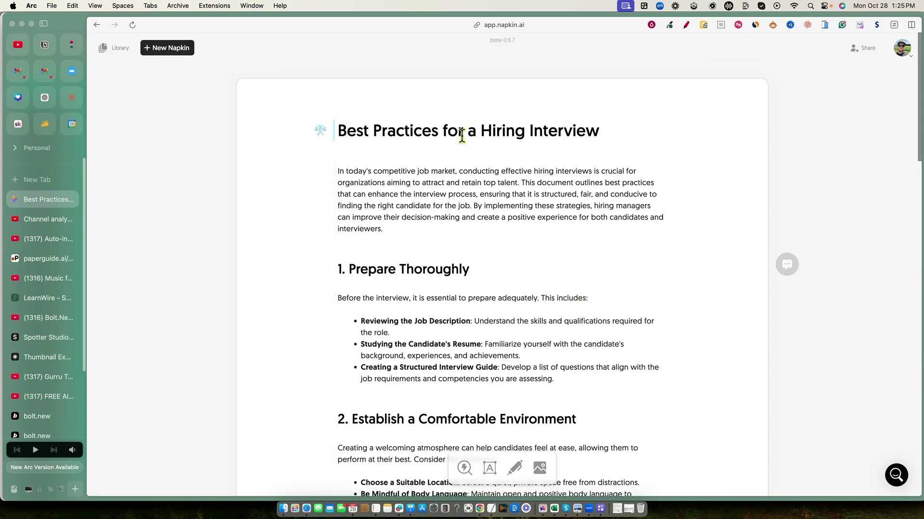
left_click(325, 204)
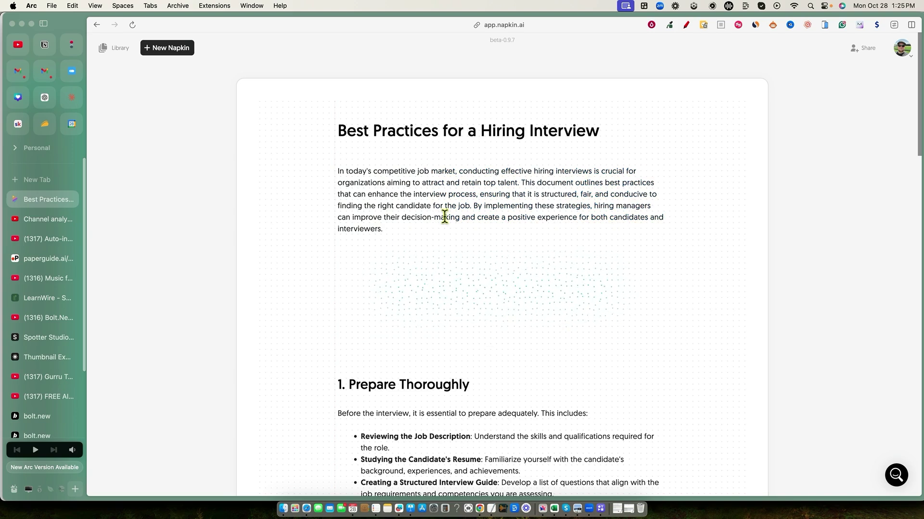
scroll(350, 356, "down", 3)
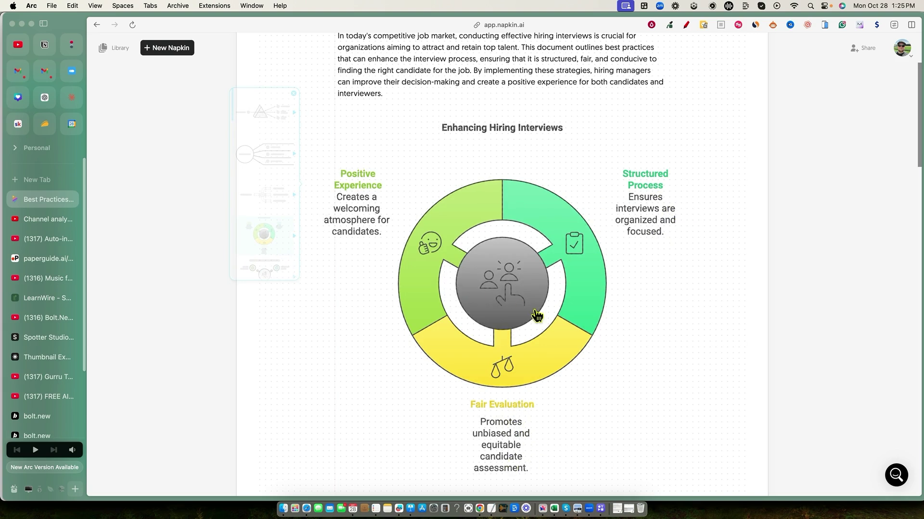
left_click(515, 281)
Replace the icon in the wheel's centre with the suggested résumé and magnifying glass icon
left_click(507, 278)
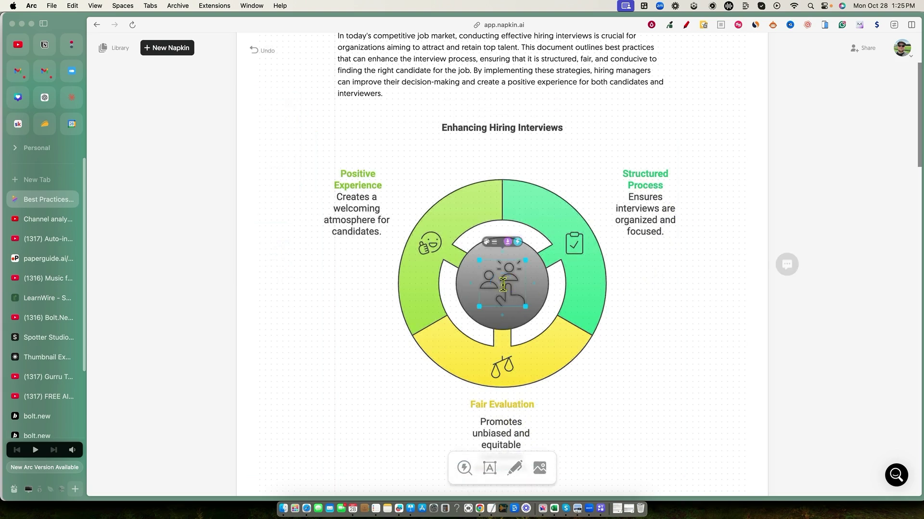
left_click(525, 240)
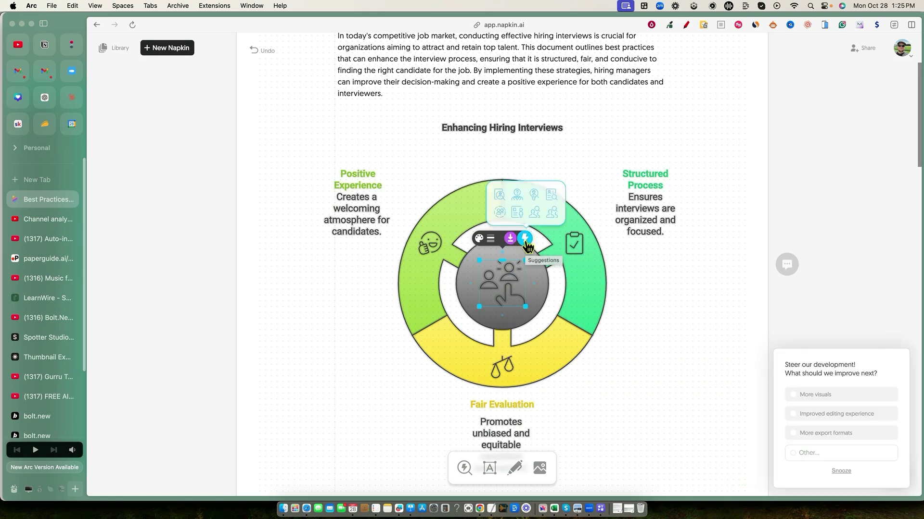
left_click(552, 194)
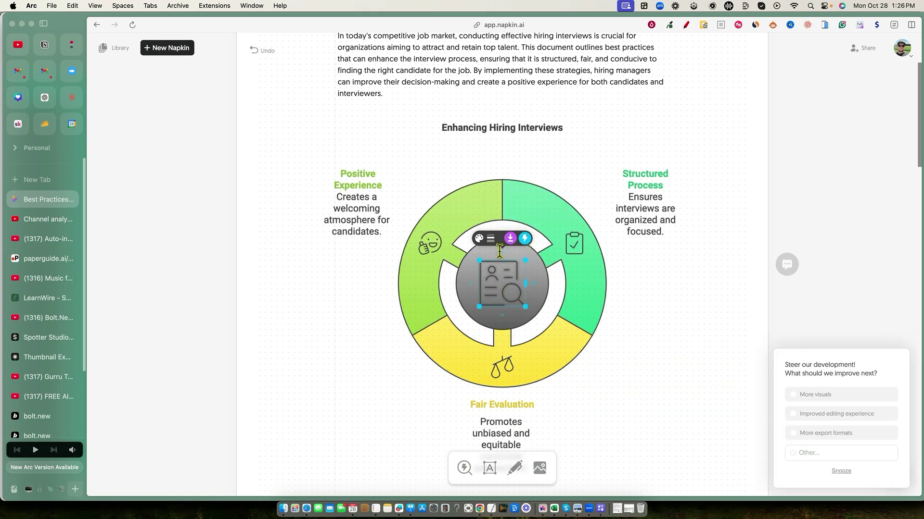
left_click(526, 239)
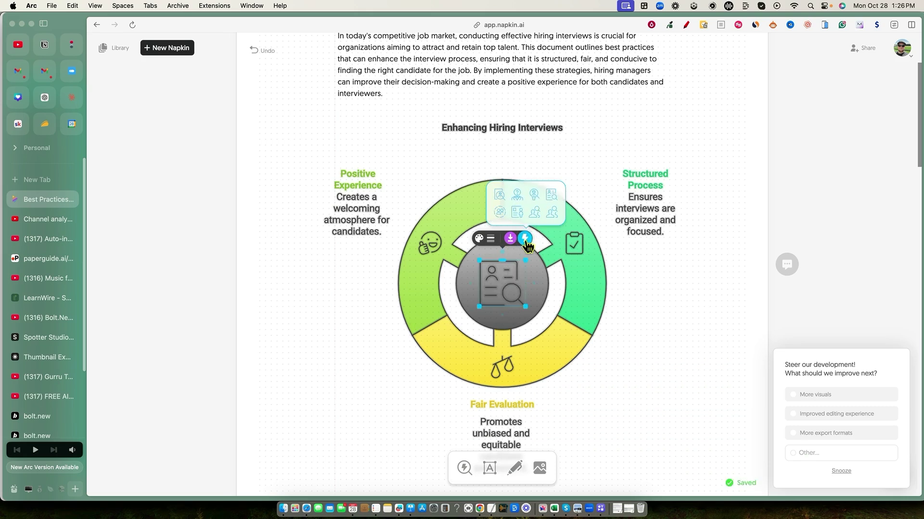
Recolour the wheel's centre icon pink and thicken its lines
left_click(480, 239)
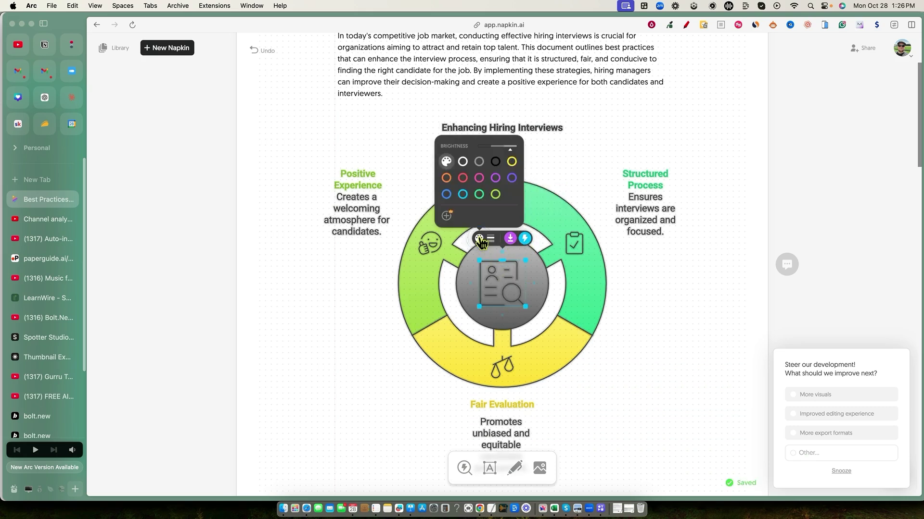
left_click(478, 178)
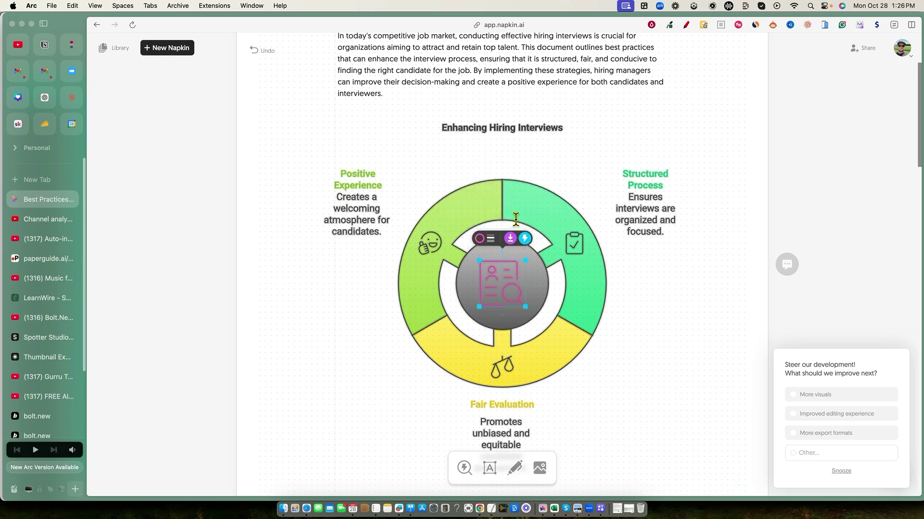
left_click(491, 239)
left_click_drag(503, 217, 523, 216)
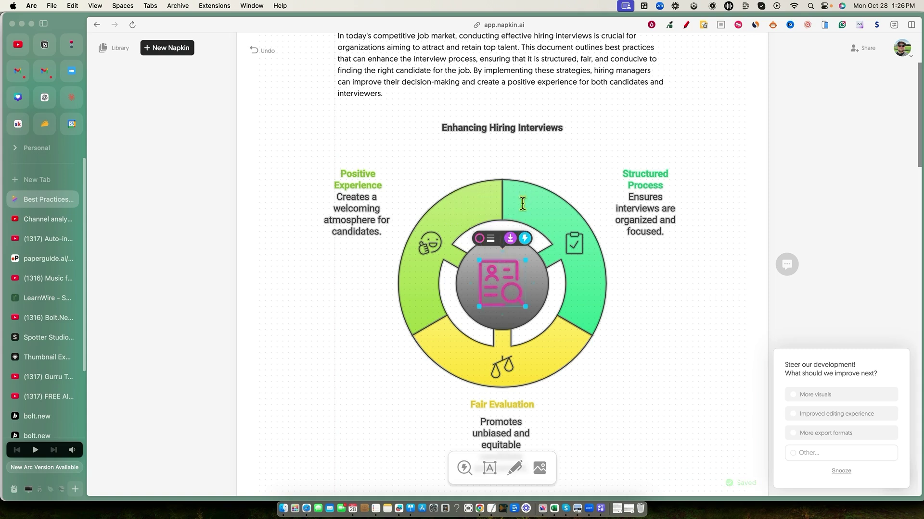
left_click(490, 239)
left_click(523, 203)
left_click(711, 309)
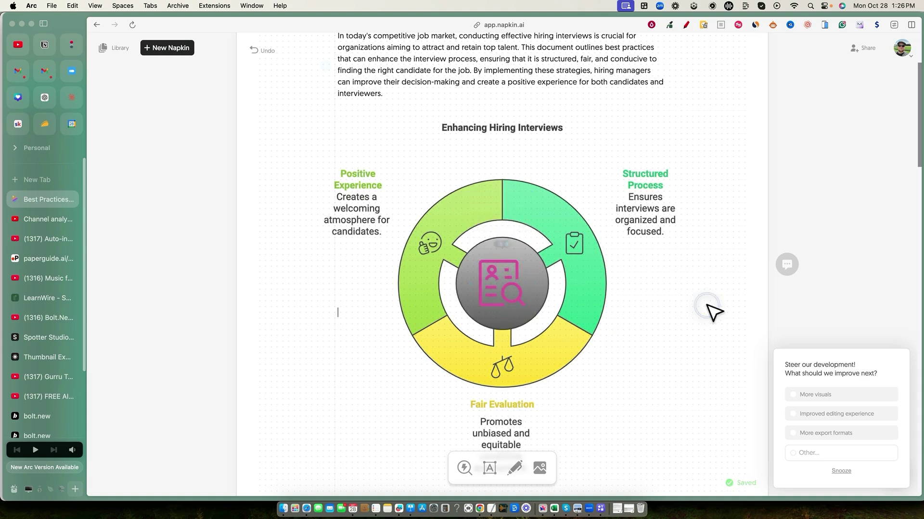
Change the fill of the wheel's Structured Process segment to blue
left_click(600, 291)
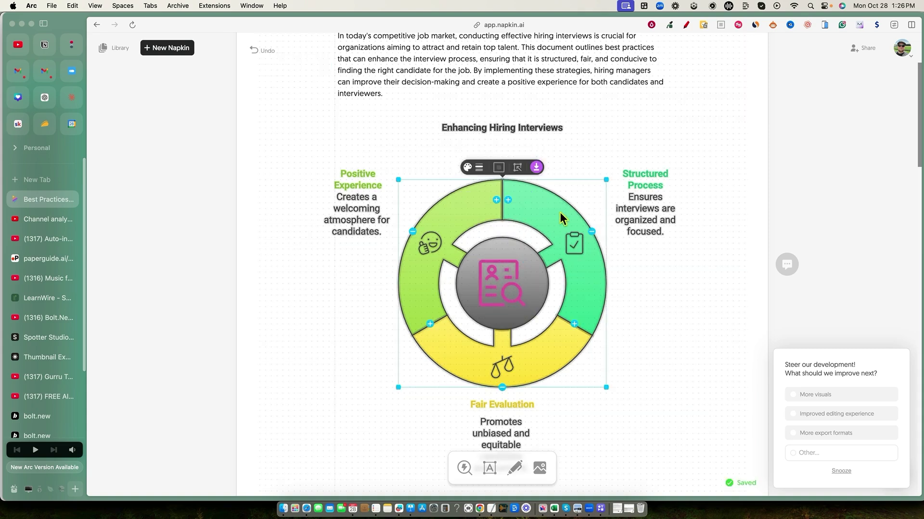
left_click(467, 166)
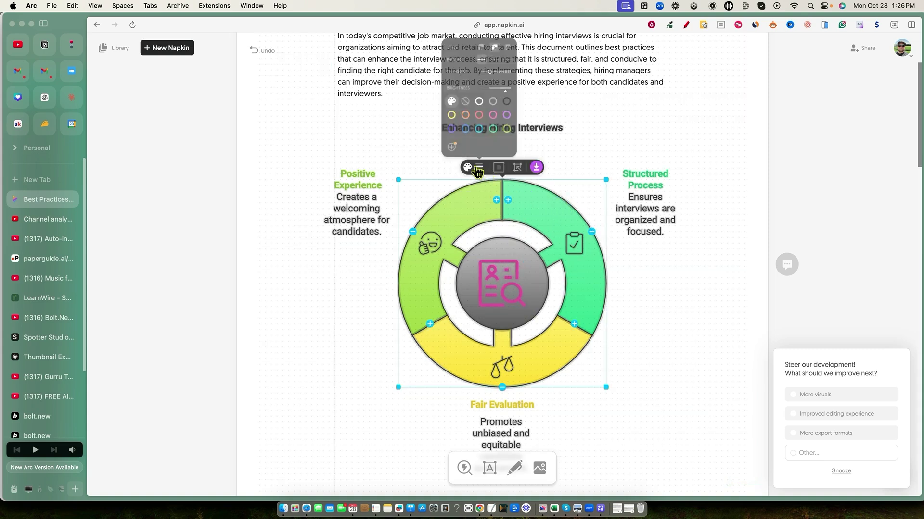
left_click(548, 202)
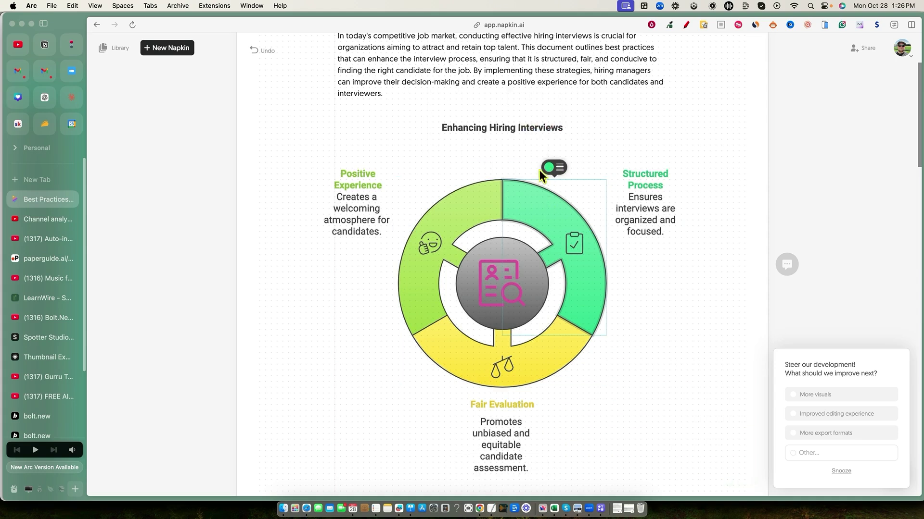
left_click(550, 169)
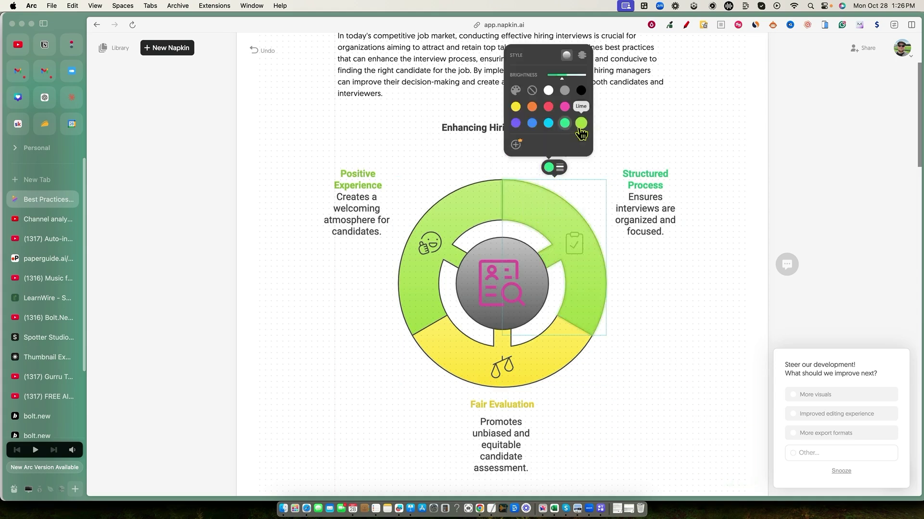
left_click(532, 123)
left_click(719, 266)
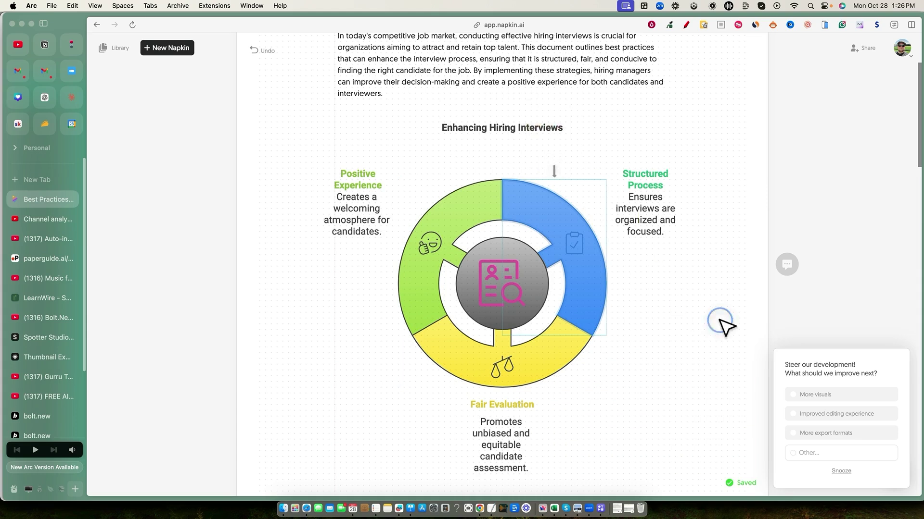
Open the "Structured Process" heading beside the wheel for text editing, then leave the edit
scroll(655, 344, "down", 1)
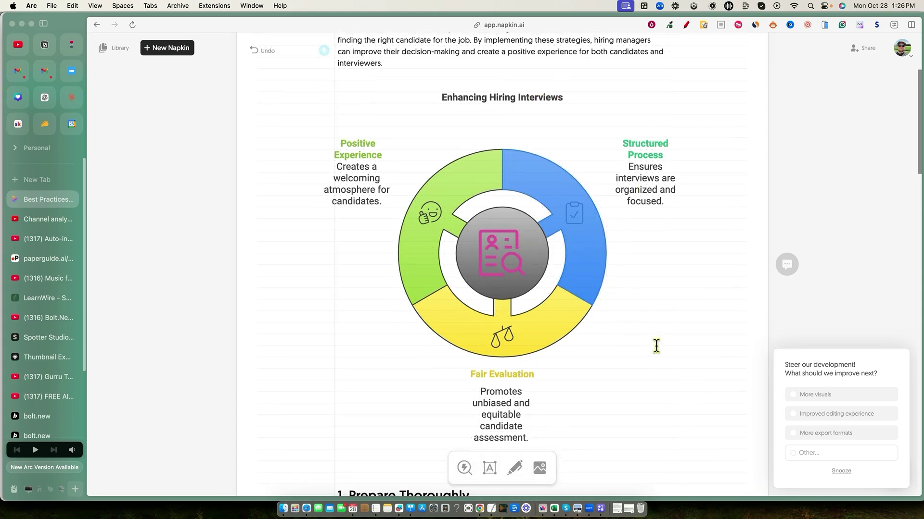
left_click(638, 148)
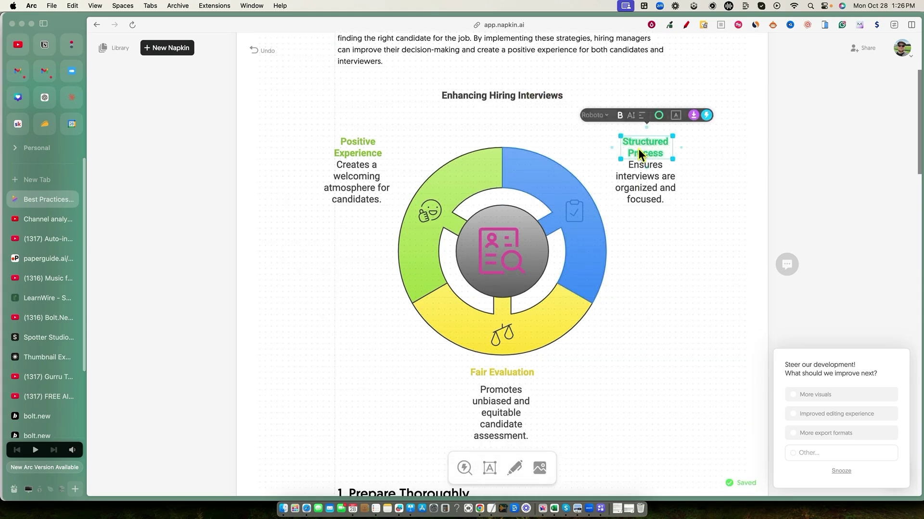
double_click(659, 153)
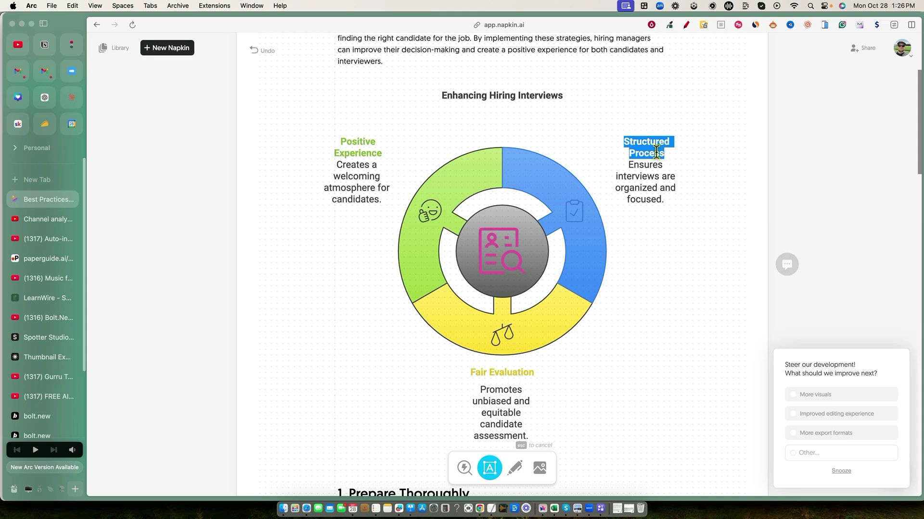
type("change text")
key("Escape")
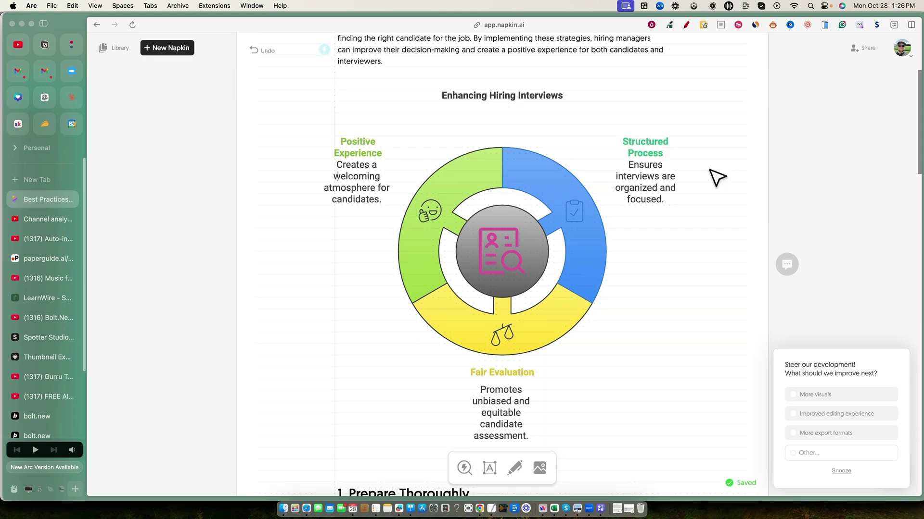
View the options for importing an image into the document, then dismiss them without importing anything
left_click(356, 297)
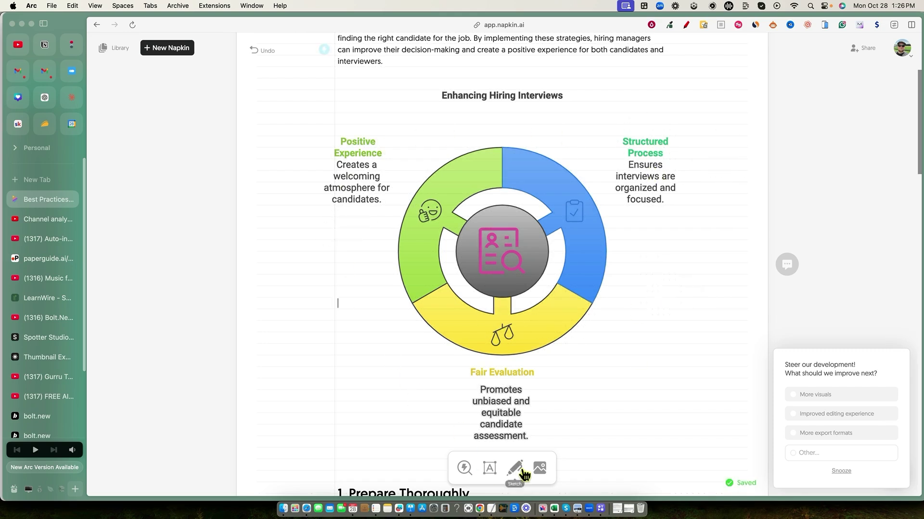
left_click(539, 468)
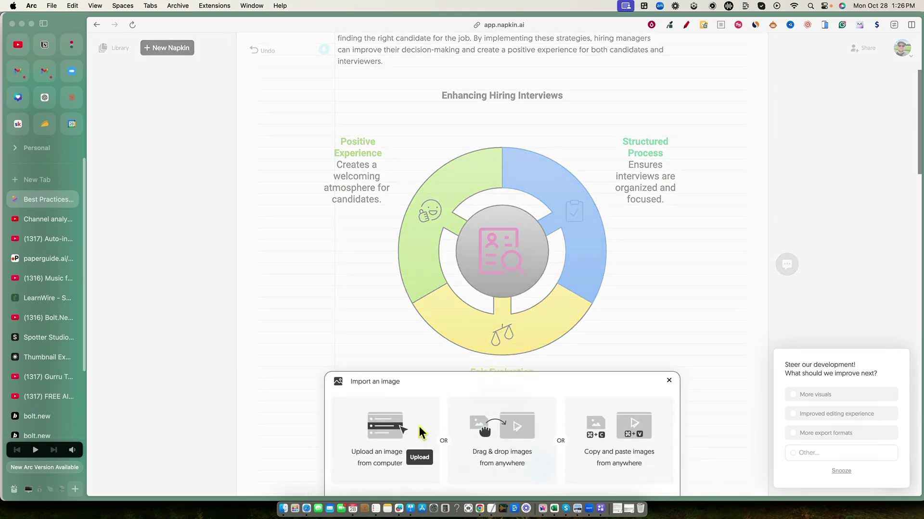
left_click(688, 324)
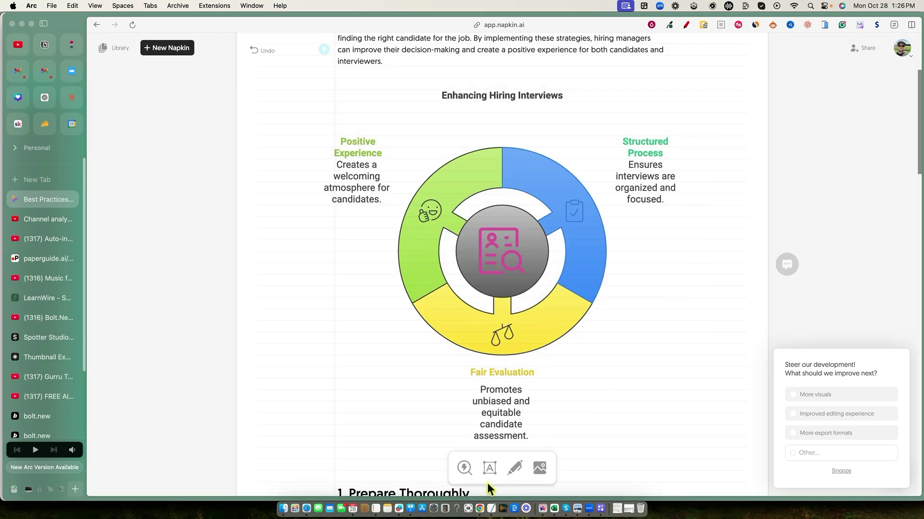
Sketch a freehand scribble in the blank area beside the wheel, below the Structured Process text
left_click(515, 468)
mouse_move(650, 275)
left_mouse_down()
mouse_move(647, 325)
mouse_move(692, 407)
mouse_move(714, 299)
mouse_move(691, 327)
mouse_move(701, 246)
left_mouse_up()
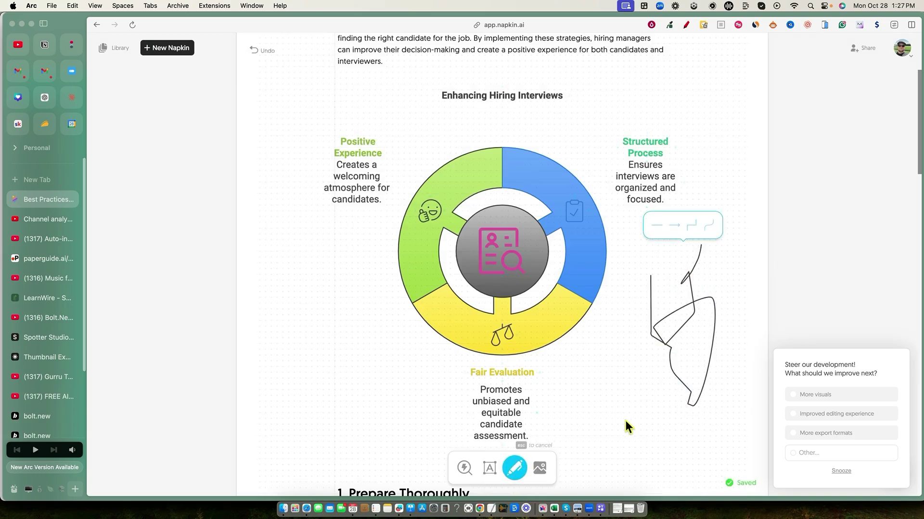
Open Spark Search on the canvas, preview its suggested bar graph, and close it without inserting anything
left_click(490, 469)
left_click(464, 469)
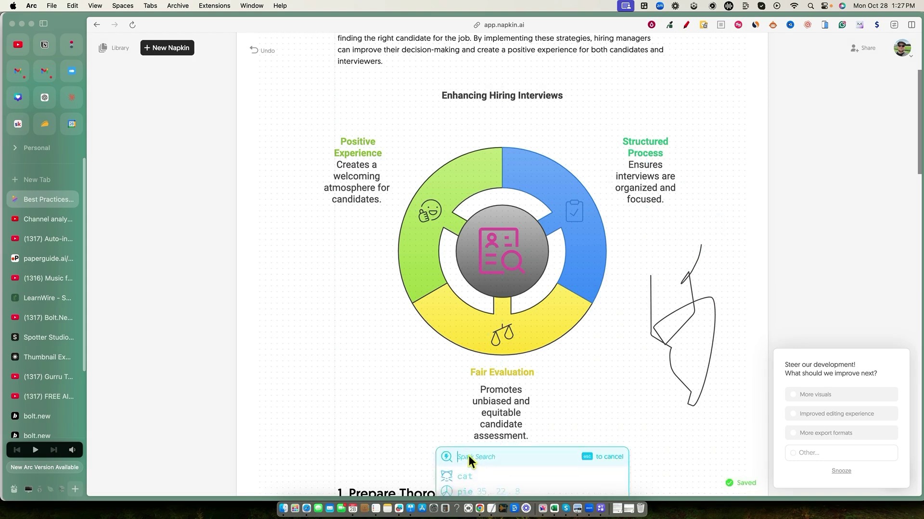
left_click(403, 362)
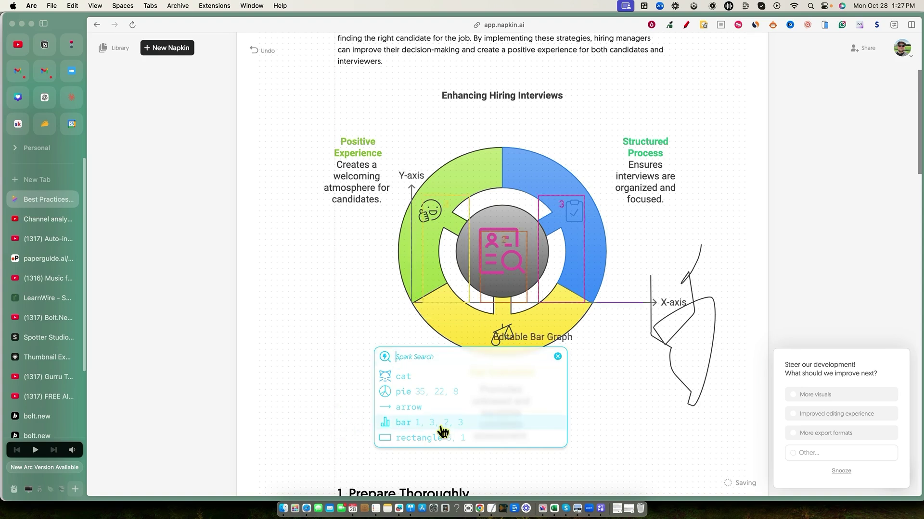
left_click(557, 357)
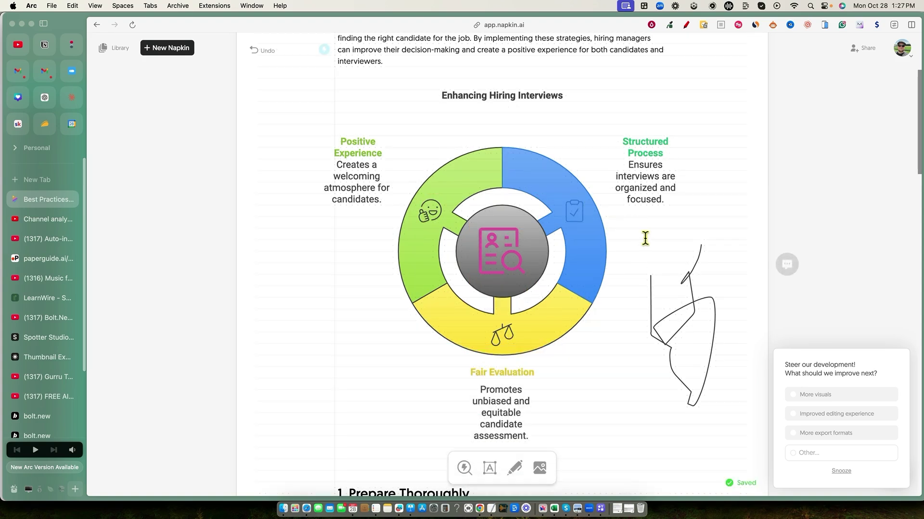
Delete the freehand scribble beside the wheel
left_click(679, 342)
key("BackSpace")
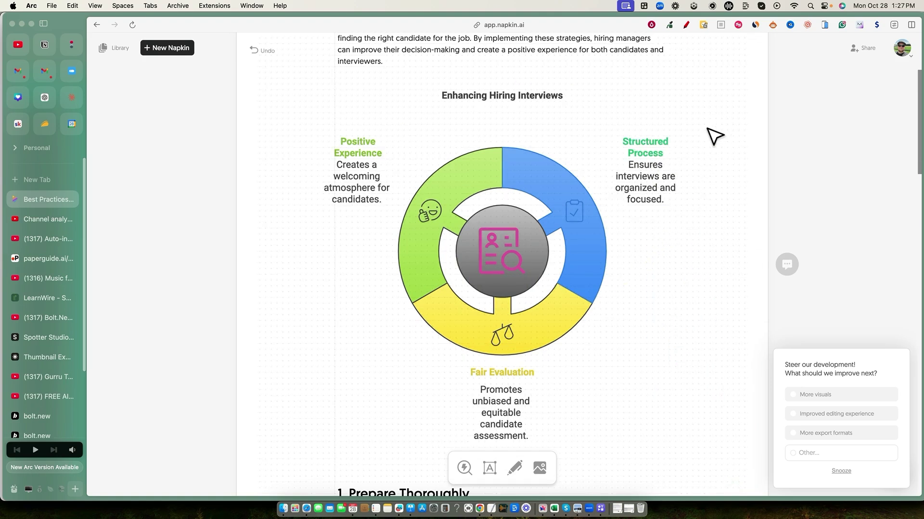
Select the wheel and its Structured Process heading in turn to view their formatting options, then deselect them
left_click(548, 96)
left_click(547, 198)
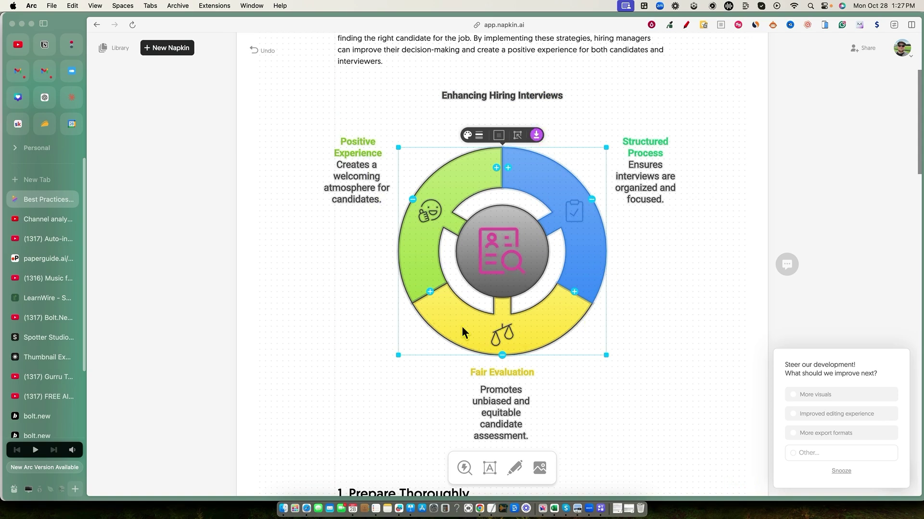
left_click(676, 308)
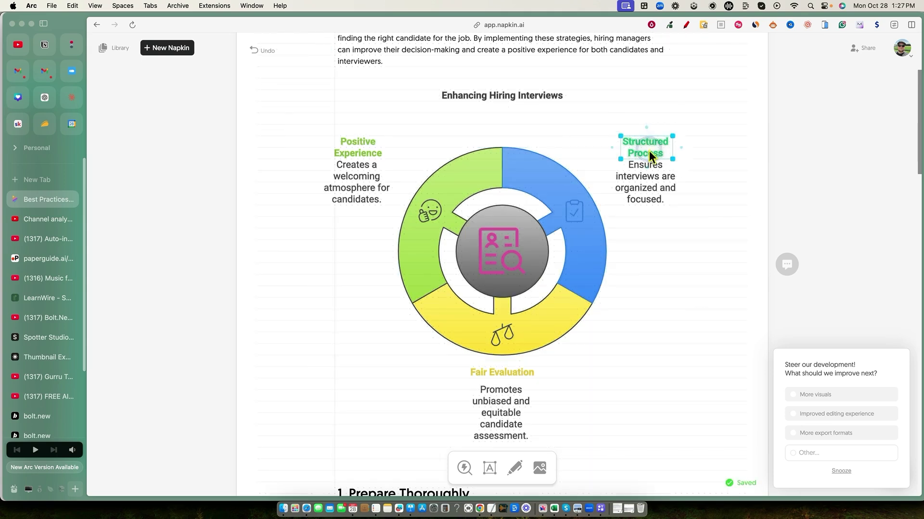
left_click(649, 149)
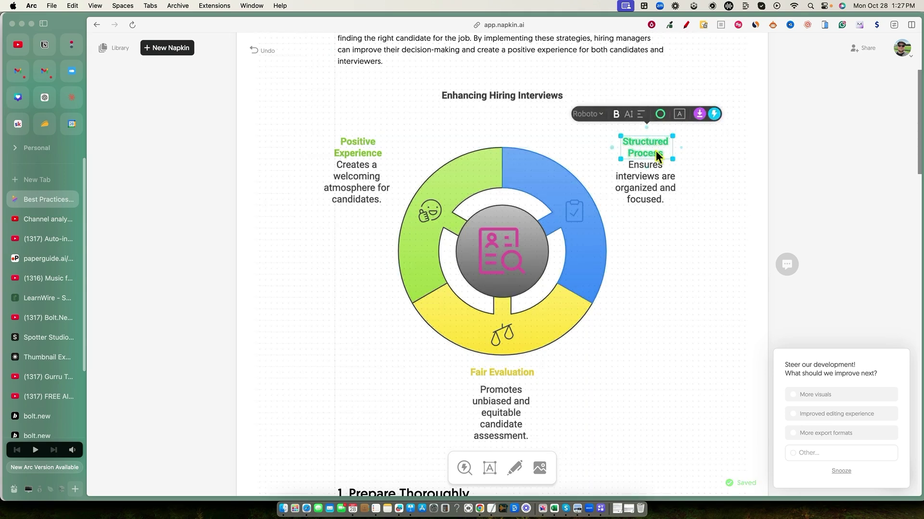
left_click(727, 208)
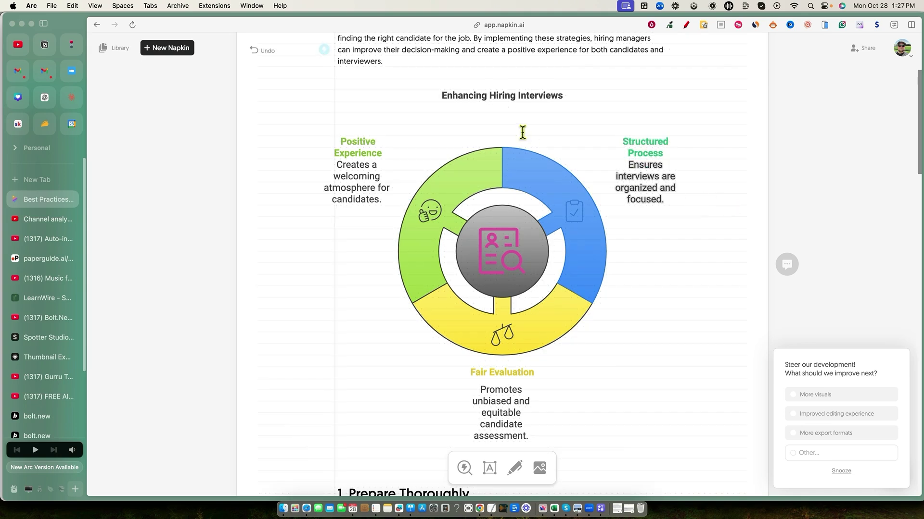
Select the entire Enhancing Hiring Interviews infographic and change its font to Shantell Sans
left_click_drag(325, 93, 676, 446)
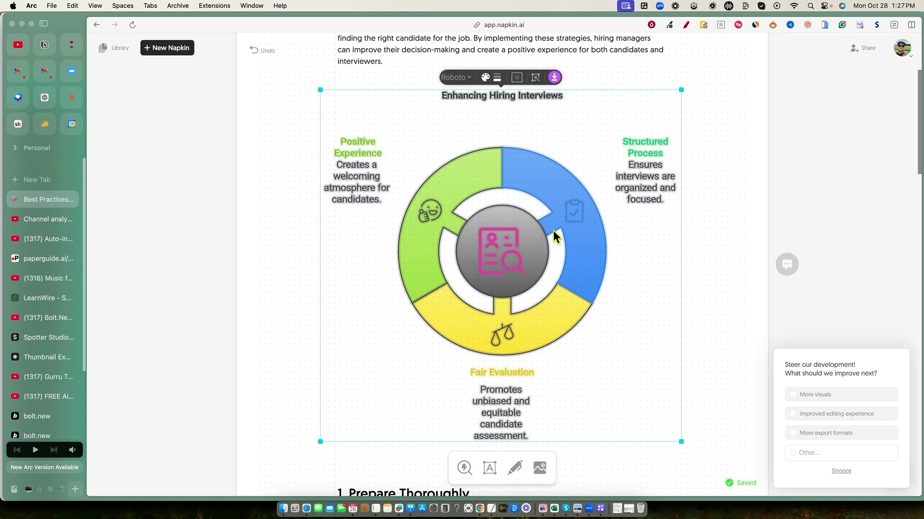
left_click(469, 81)
scroll(467, 88, "up", 1)
scroll(464, 91, "up", 3)
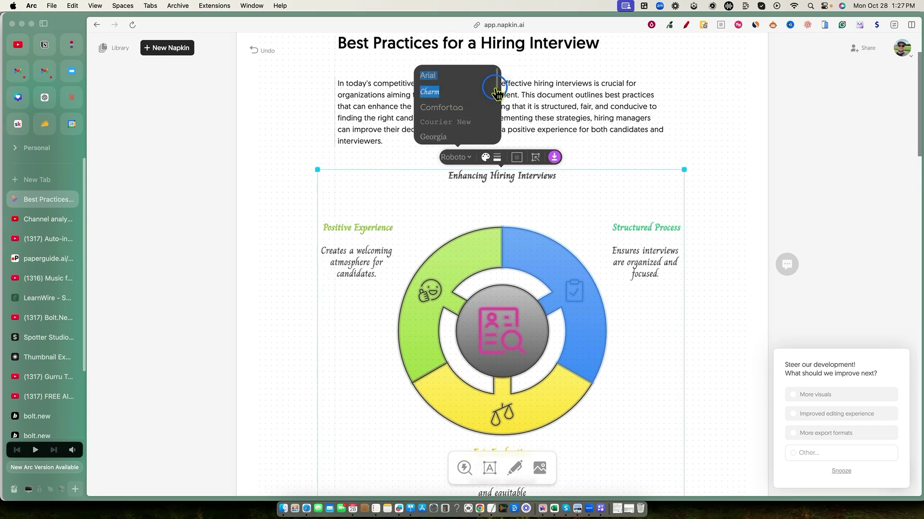
scroll(495, 89, "down", 5)
left_click(445, 118)
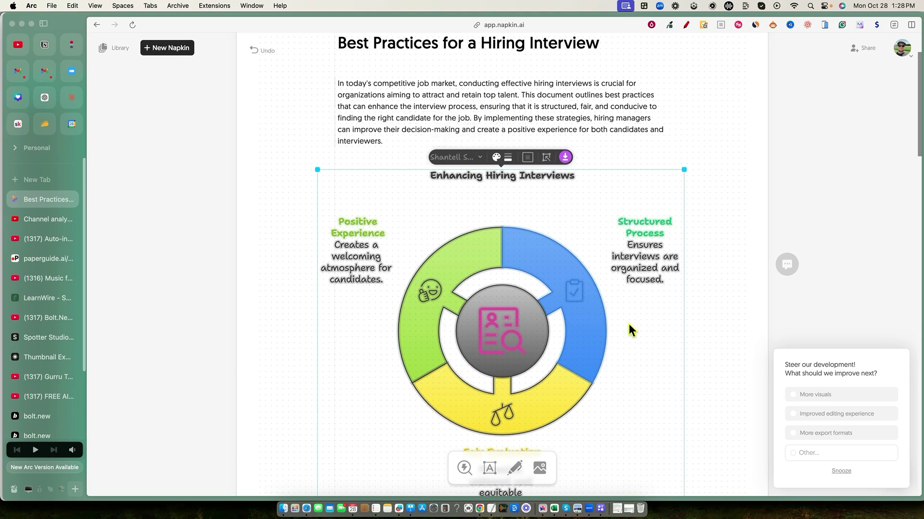
Open the infographic's PNG export settings, switch the background on, and set it back to Off
left_click(565, 158)
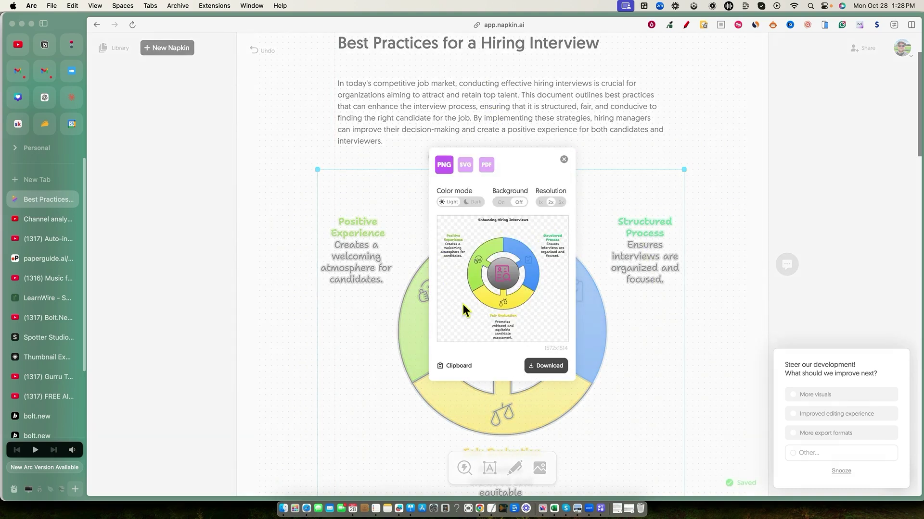
left_click(501, 203)
left_click(519, 203)
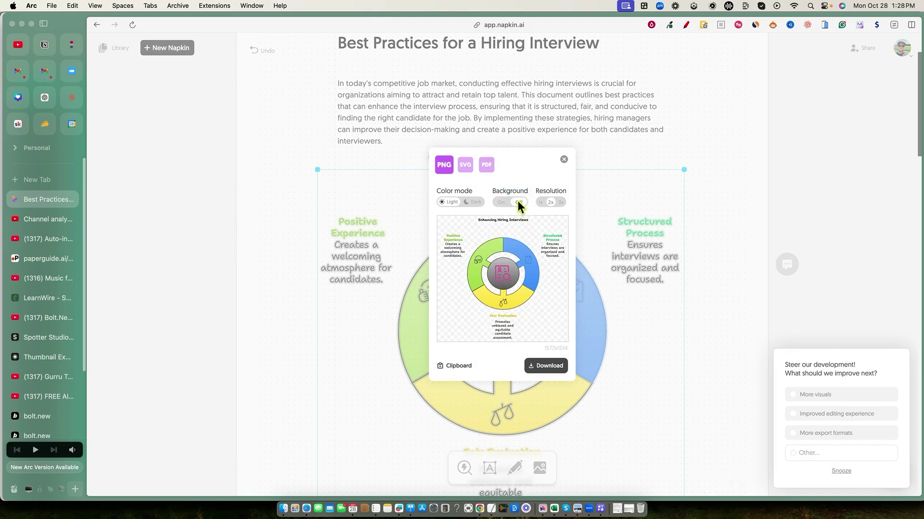
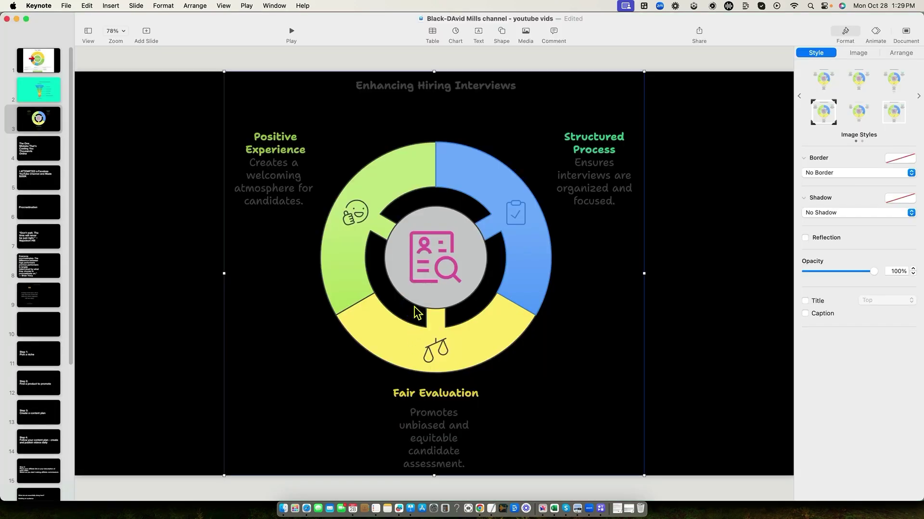
Replace the infographic on the black Keynote slide with the newly copied version that has white description text
key("Delete")
key("cmd+v")
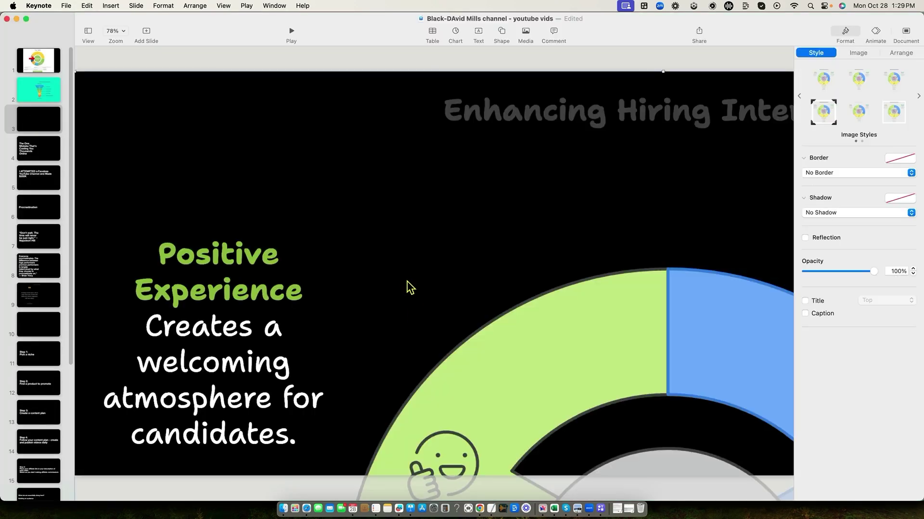
Try to reposition the oversized pasted infographic on the slide, then undo the last change
left_click_drag(404, 276, 553, 517)
left_click_drag(95, 194, 511, 439)
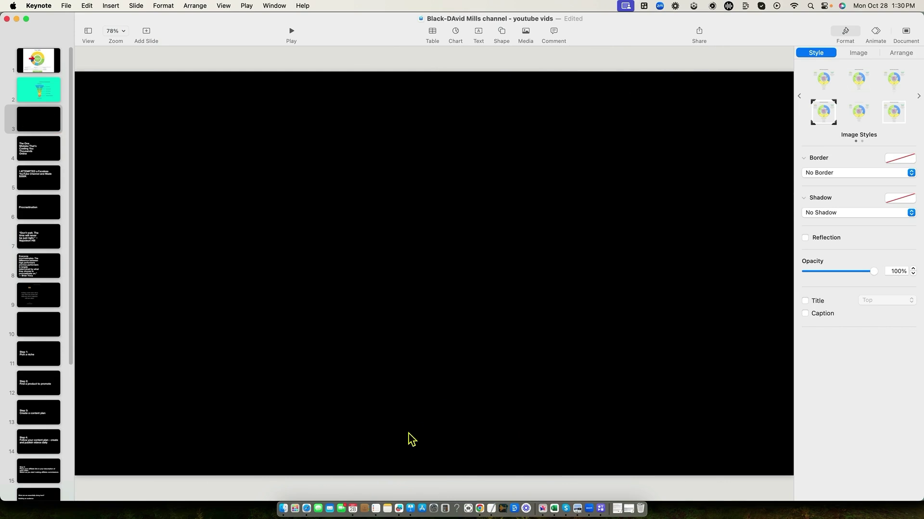
left_click_drag(540, 473, 425, 356)
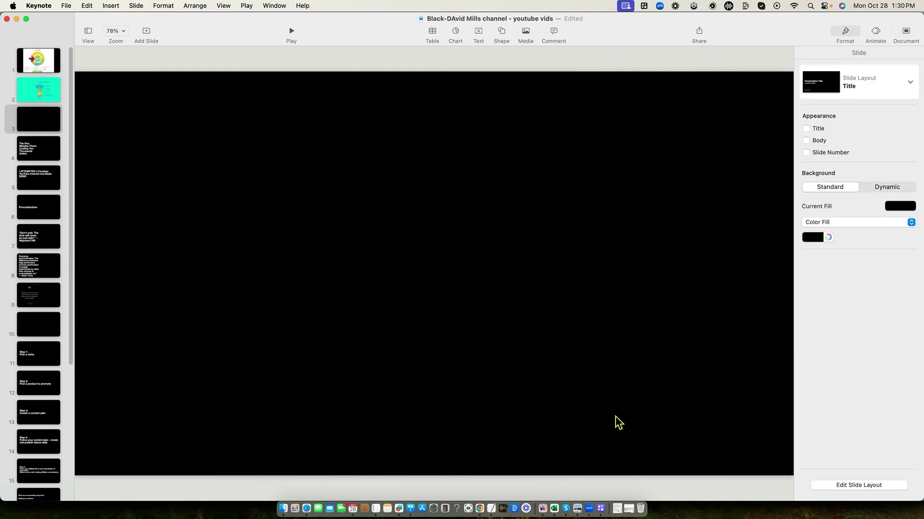
key("super+z")
Shrink the pasted infographic to about 40% of the slide's width and place it near the slide's centre
left_click_drag(732, 143, 458, 320)
left_click_drag(249, 388, 228, 420)
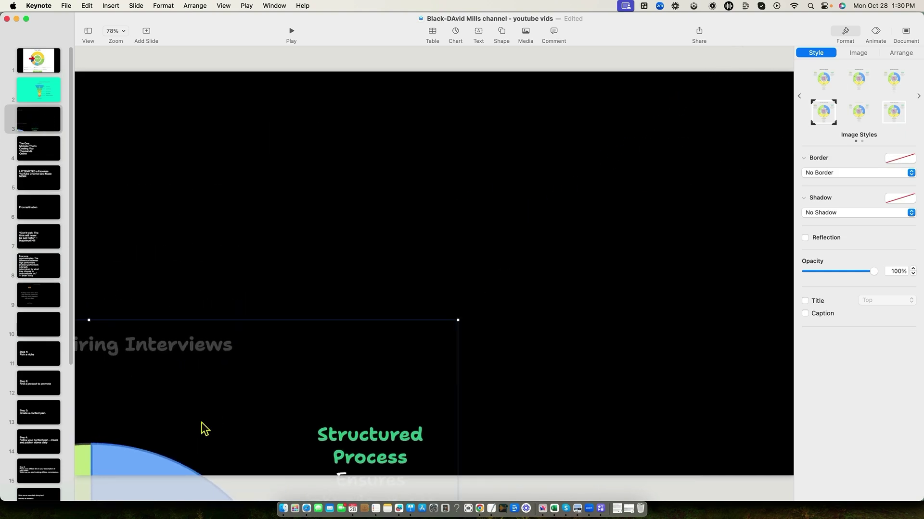
left_click_drag(139, 466, 357, 271)
left_click_drag(676, 124, 413, 377)
left_click_drag(258, 402, 503, 135)
left_click_drag(662, 115, 476, 291)
left_click_drag(333, 382, 439, 209)
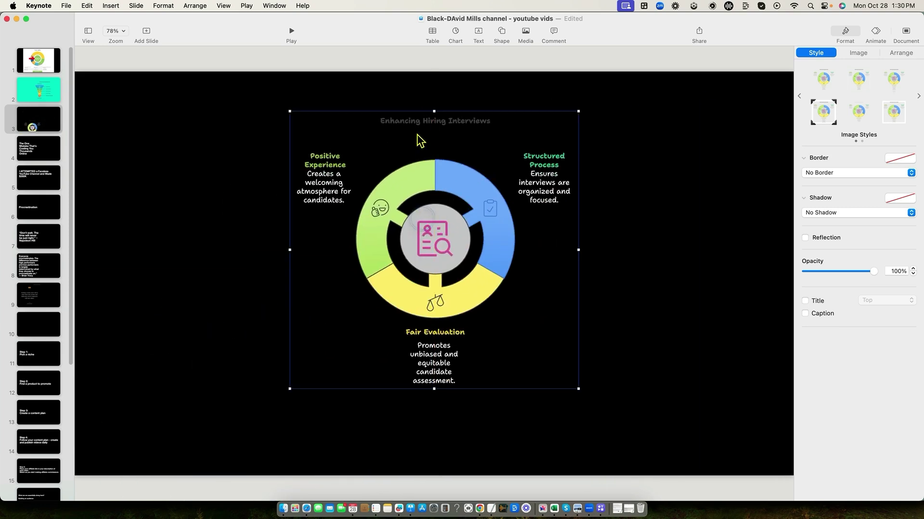
Place the infographic left of the slide's centre and enlarge it to about half the slide's width
left_click_drag(450, 262, 252, 248)
left_click(497, 254)
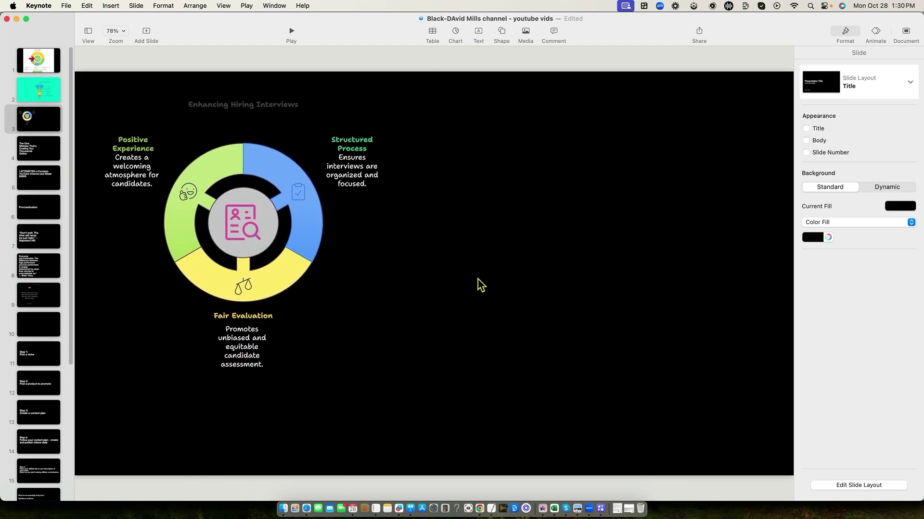
left_click(282, 240)
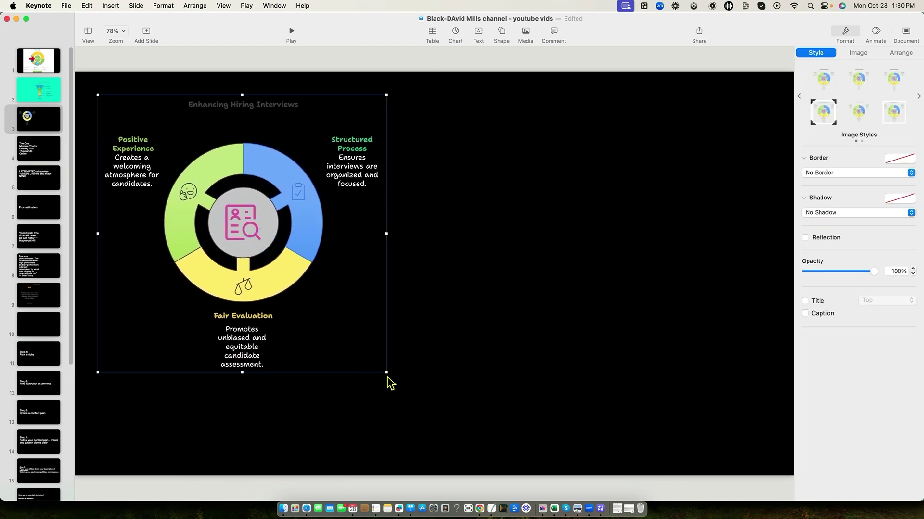
left_click_drag(386, 372, 478, 415)
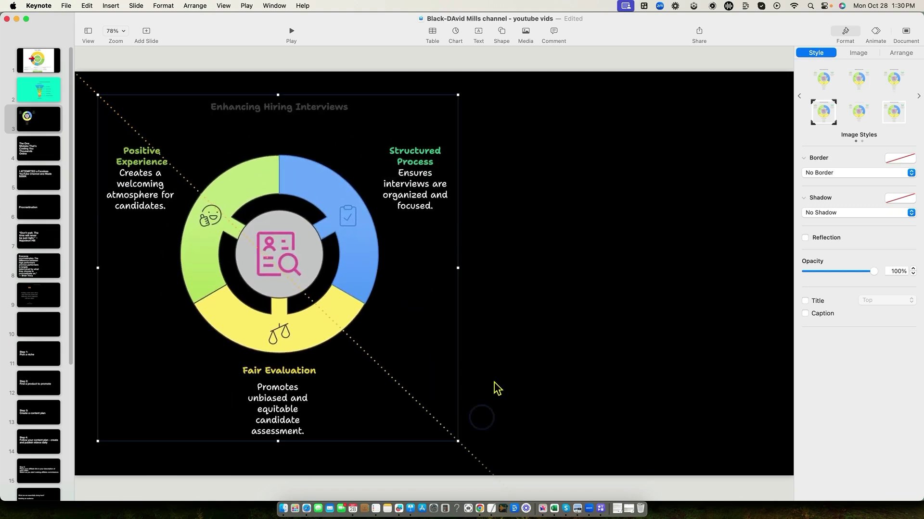
left_click(533, 316)
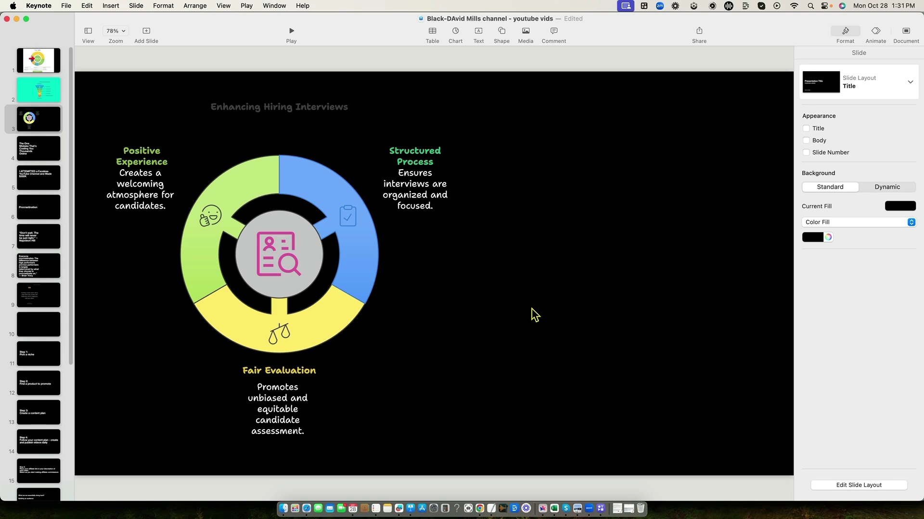
left_click_drag(264, 214, 283, 231)
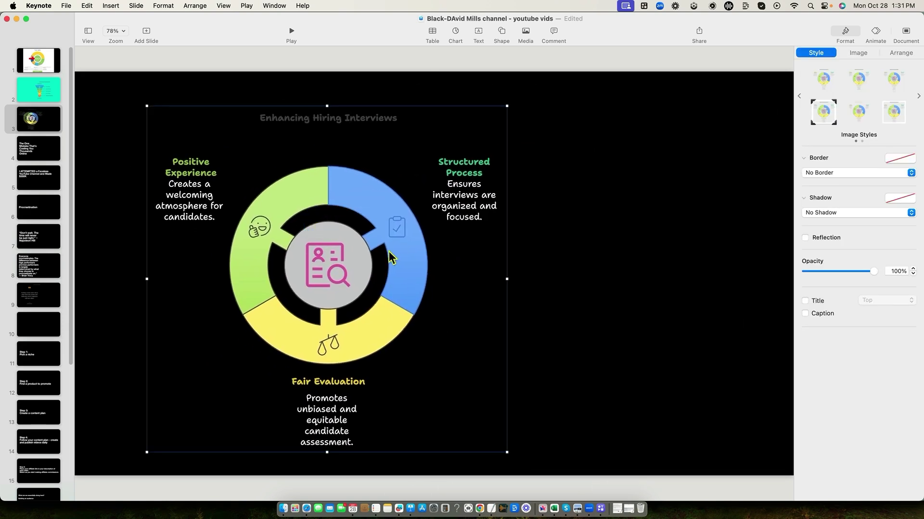
Switch back to Napkin and close the infographic's export settings
key("super+Tab")
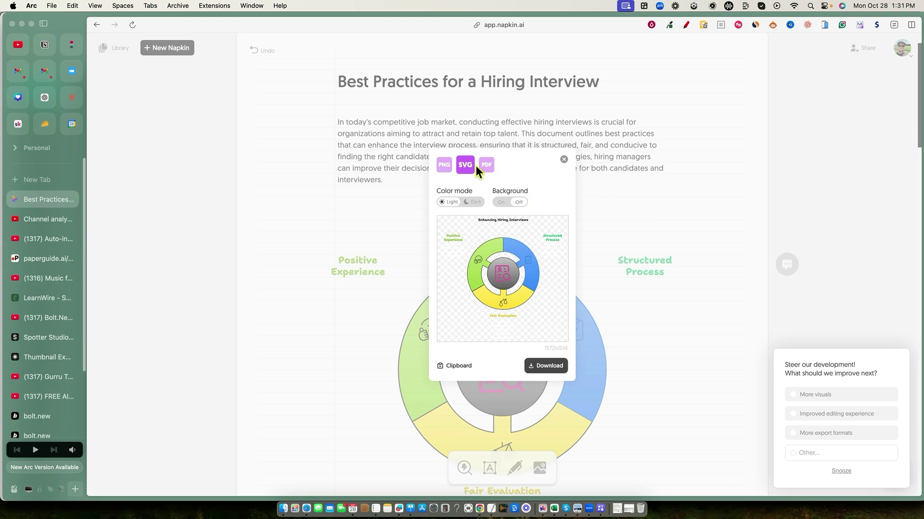
left_click(644, 217)
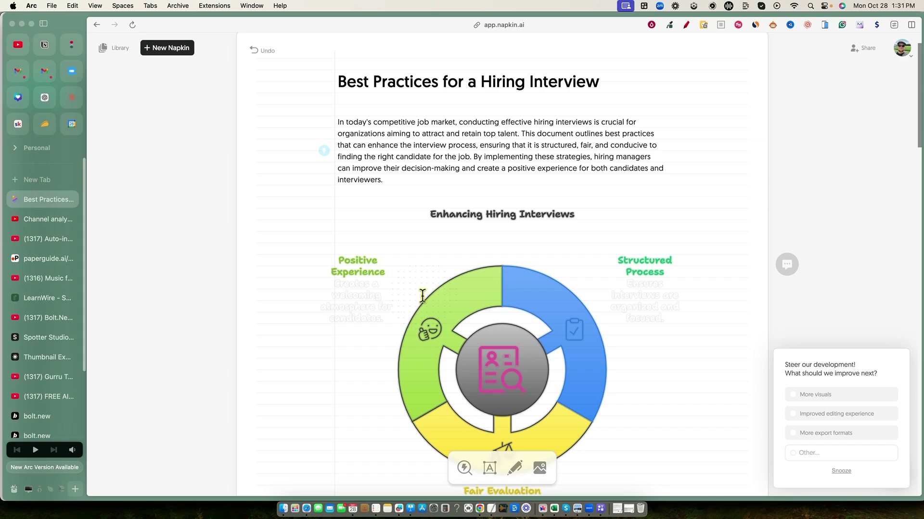
Examine the wheel infographic's headings and description text in the Best Practices for a Hiring Interview document
scroll(531, 375, "down", 2)
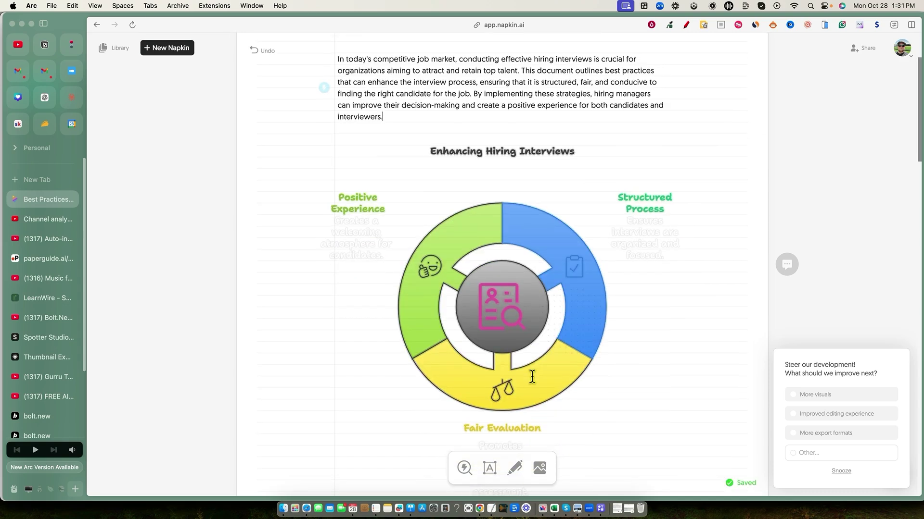
scroll(532, 377, "down", 5)
scroll(532, 377, "up", 4)
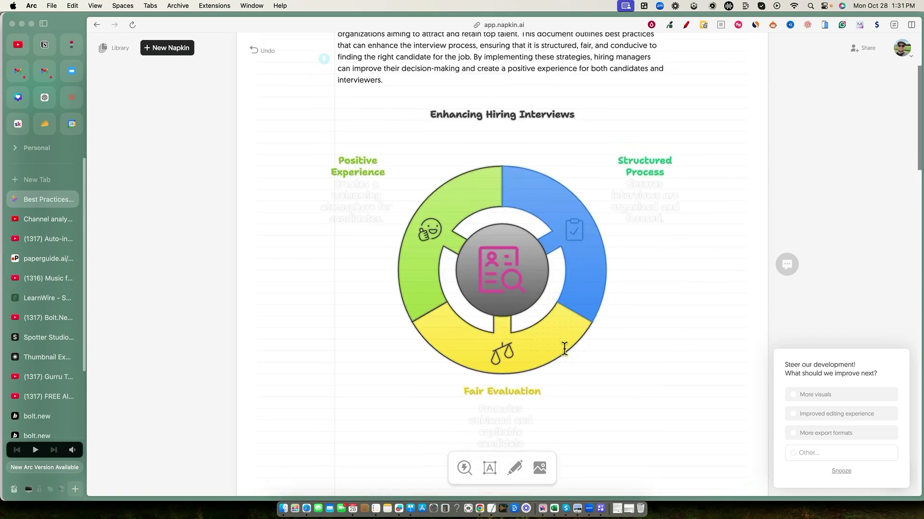
scroll(563, 347, "up", 1)
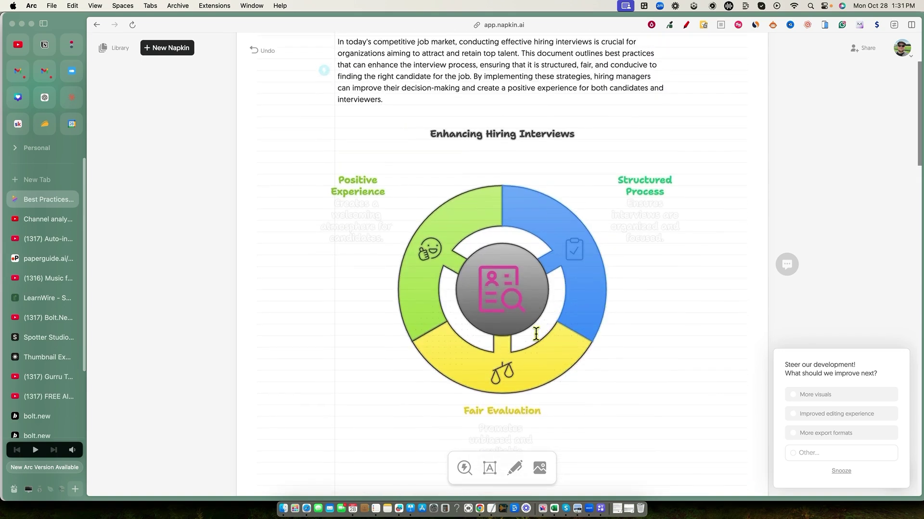
scroll(585, 325, "down", 1)
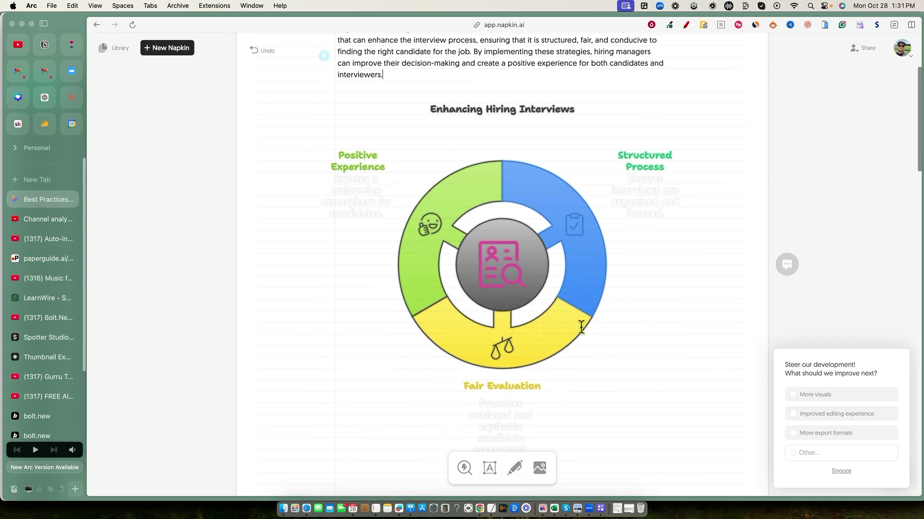
scroll(596, 328, "down", 1)
scroll(596, 322, "up", 3)
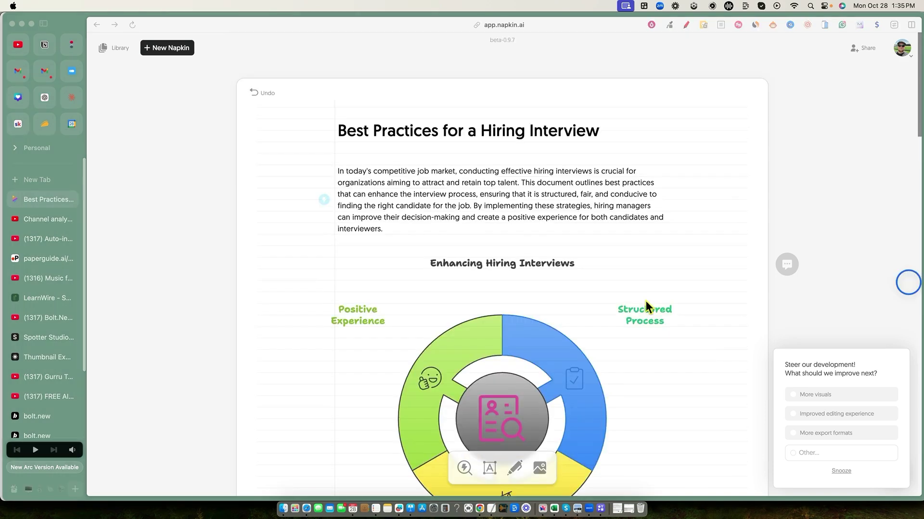
Generate graphic suggestions for the bullet list under "1. Prepare Thoroughly" and bring them into view
scroll(526, 323, "down", 8)
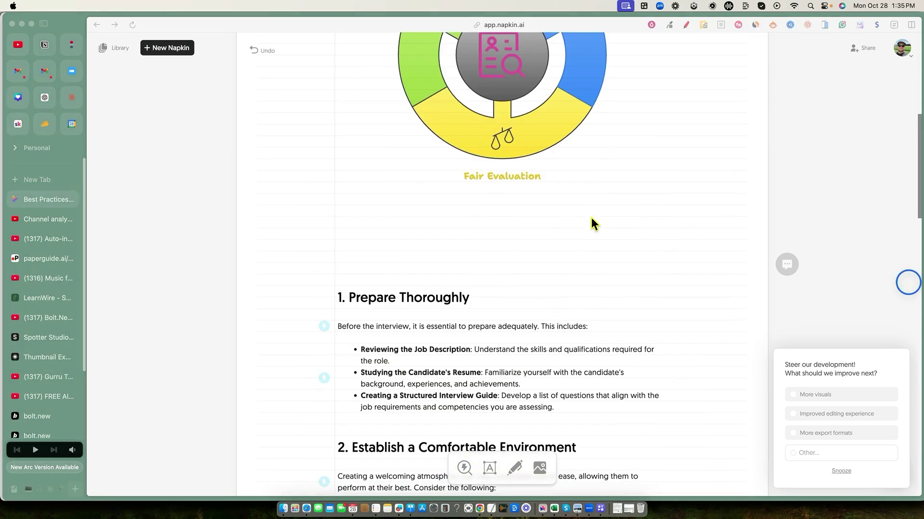
scroll(590, 218, "down", 5)
scroll(558, 236, "down", 1)
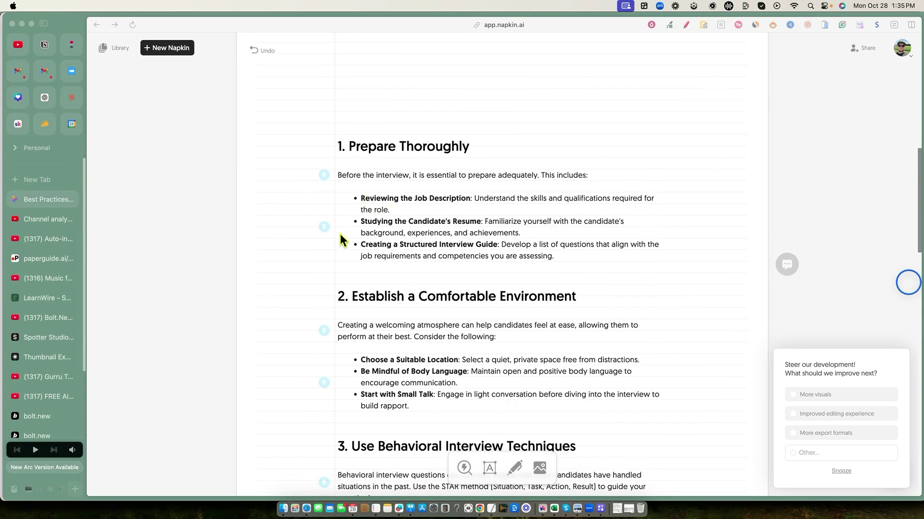
left_click(324, 230)
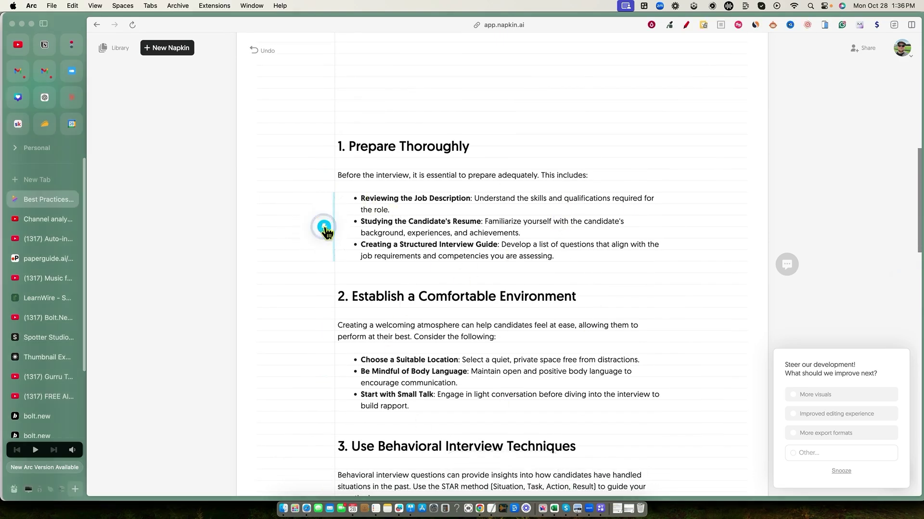
scroll(380, 289, "down", 4)
scroll(374, 313, "down", 5)
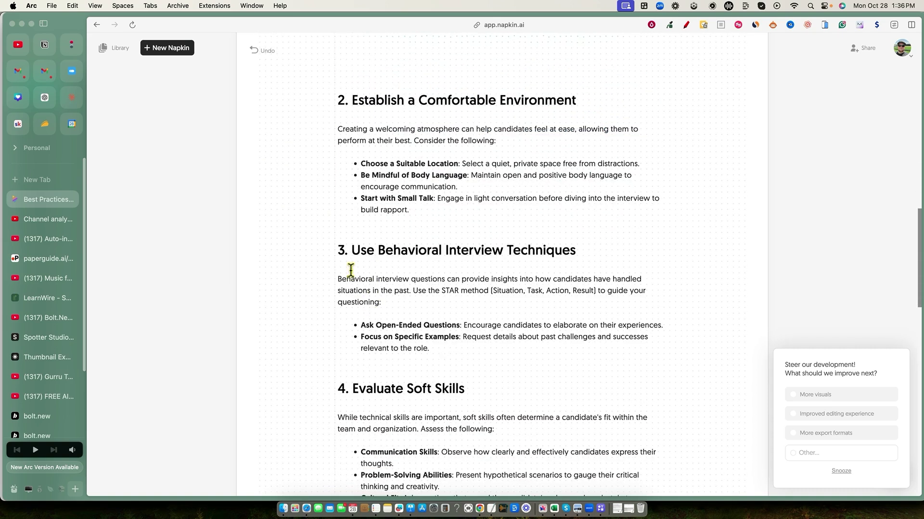
scroll(384, 291, "up", 2)
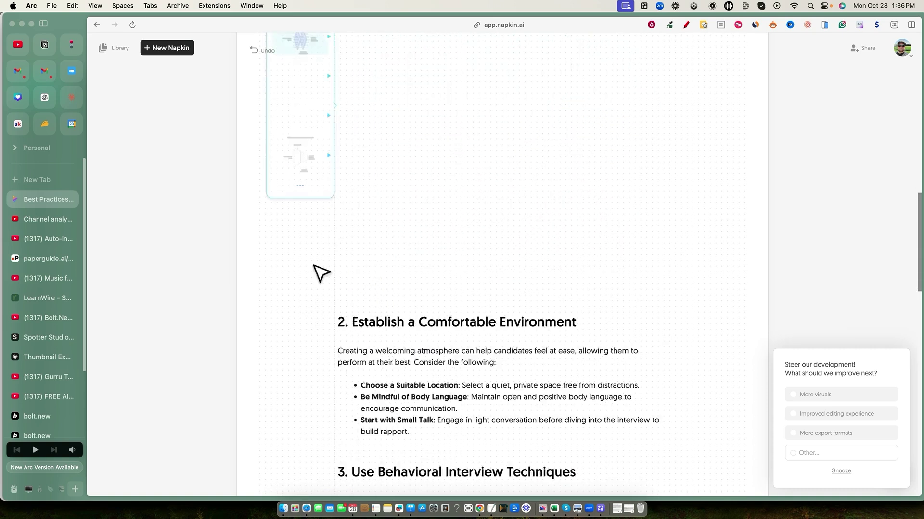